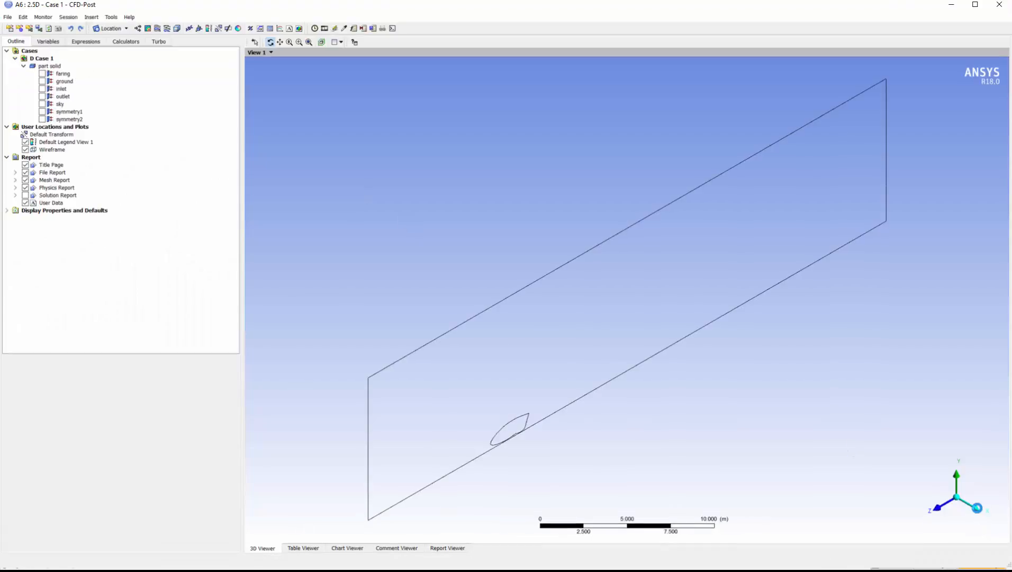
- Align the view along the X axis and create a contour plot named pre located on symmetry1
{"action": "key", "text": "x"}
{"action": "left_click", "coordinate": [167, 28]}
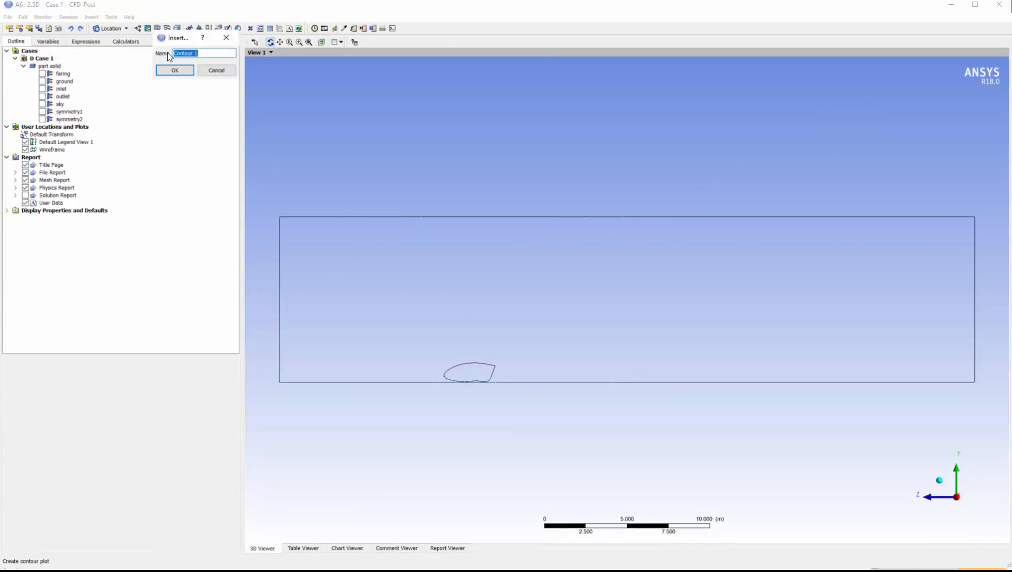
{"action": "type", "text": "pre"}
{"action": "key", "text": "Return"}
{"action": "left_click", "coordinate": [144, 398]}
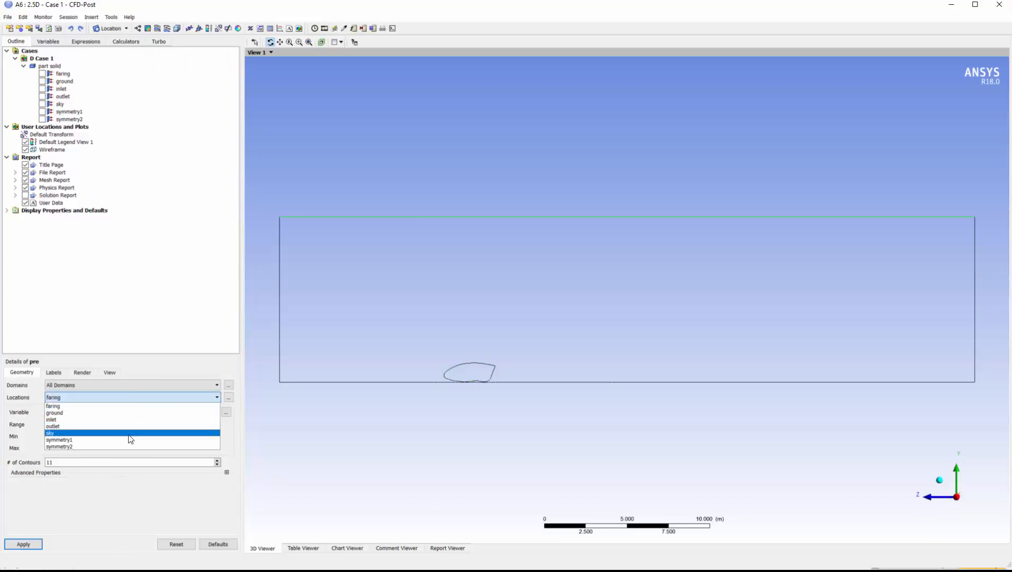
{"action": "left_click", "coordinate": [129, 439]}
- Plot Pressure in the pre contour using a Local range and 20 contours
{"action": "left_click", "coordinate": [127, 412]}
{"action": "left_click", "coordinate": [126, 433]}
{"action": "left_click", "coordinate": [122, 425]}
{"action": "left_click", "coordinate": [114, 441]}
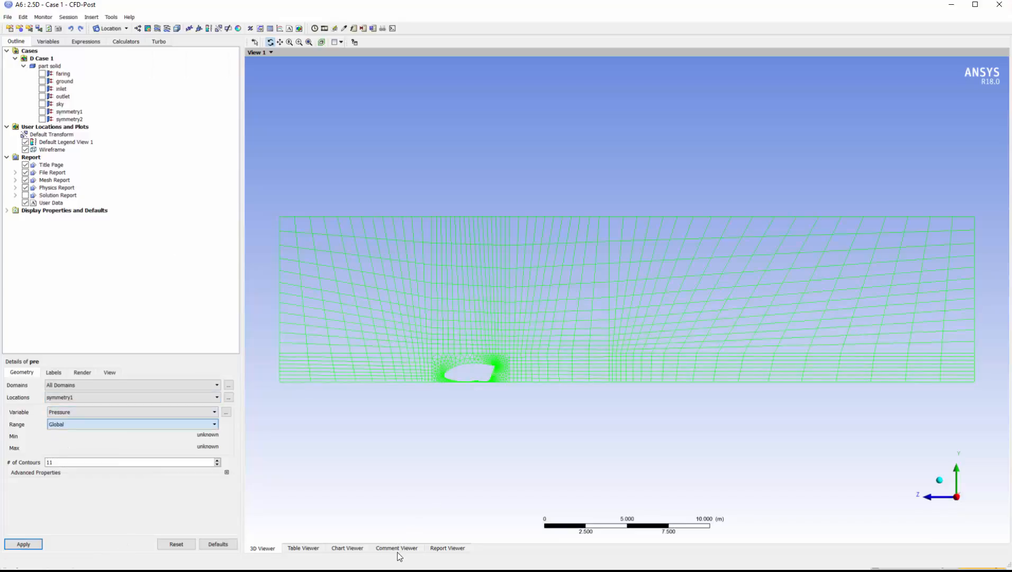
{"action": "key", "text": "Down"}
{"action": "key", "text": "Tab"}
{"action": "type", "text": "1"}
{"action": "left_click", "coordinate": [24, 544]}
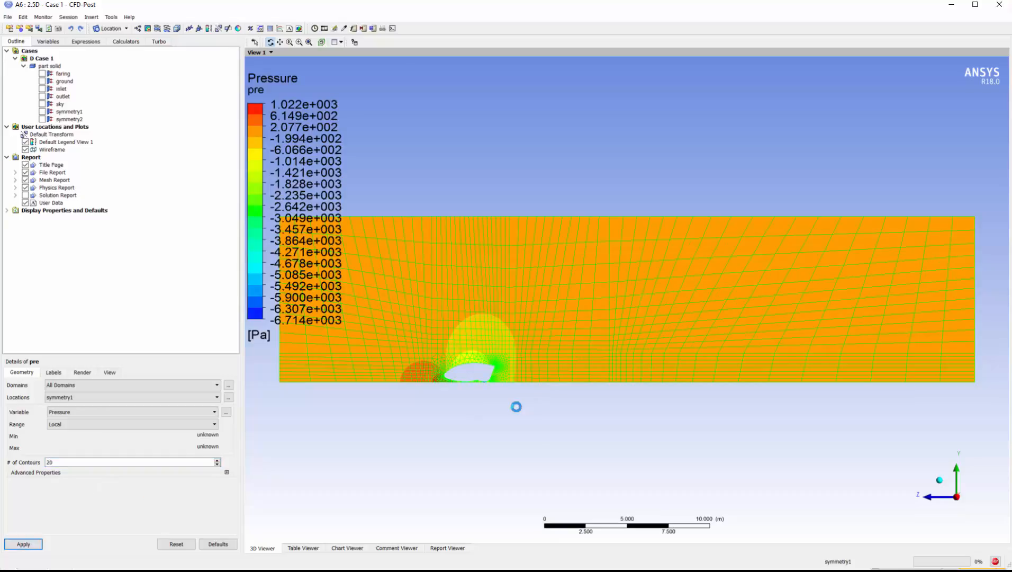
- Hide the pre contour and create another contour plot named vel located on symmetry1
{"action": "left_click", "coordinate": [26, 134]}
{"action": "right_click", "coordinate": [50, 133]}
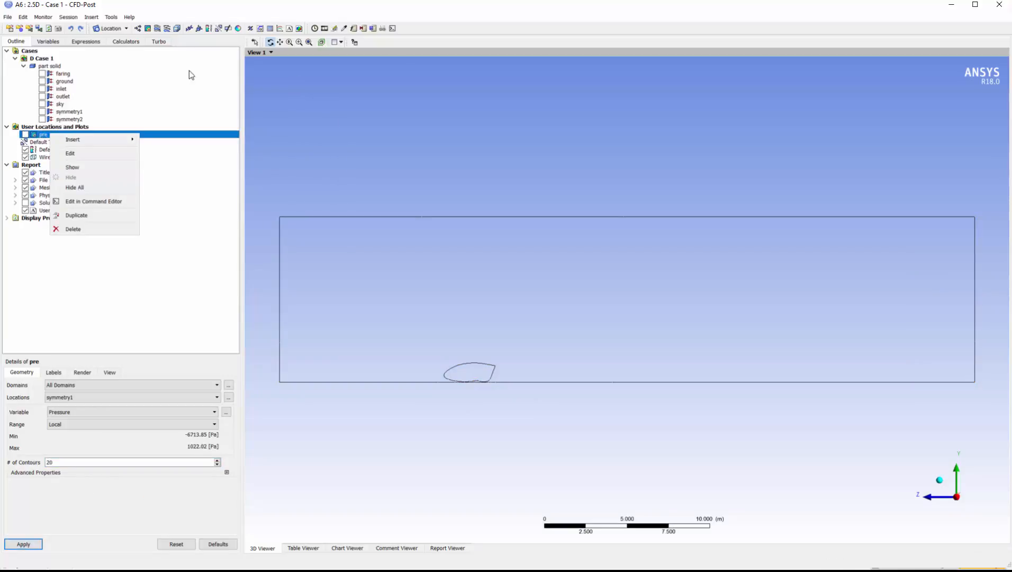
{"action": "left_click", "coordinate": [145, 29]}
{"action": "type", "text": "vel"}
{"action": "key", "text": "Return"}
{"action": "left_click", "coordinate": [119, 399]}
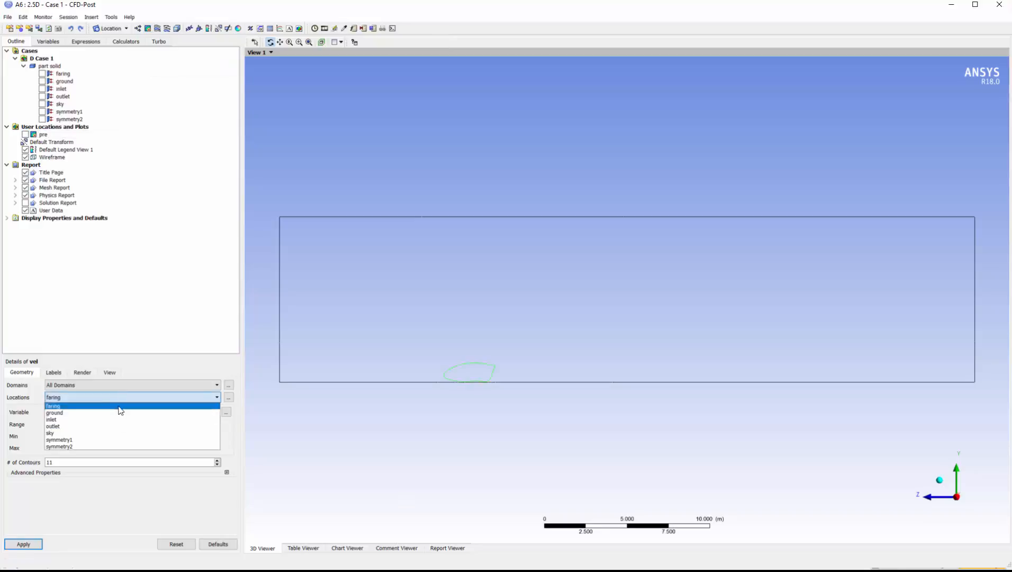
{"action": "left_click", "coordinate": [110, 440]}
- Plot Velocity in the vel contour using a Local range and 20 contours
{"action": "left_click", "coordinate": [100, 412]}
{"action": "left_click", "coordinate": [84, 441]}
{"action": "left_click", "coordinate": [82, 425]}
{"action": "left_click", "coordinate": [82, 441]}
{"action": "double_click", "coordinate": [69, 460]}
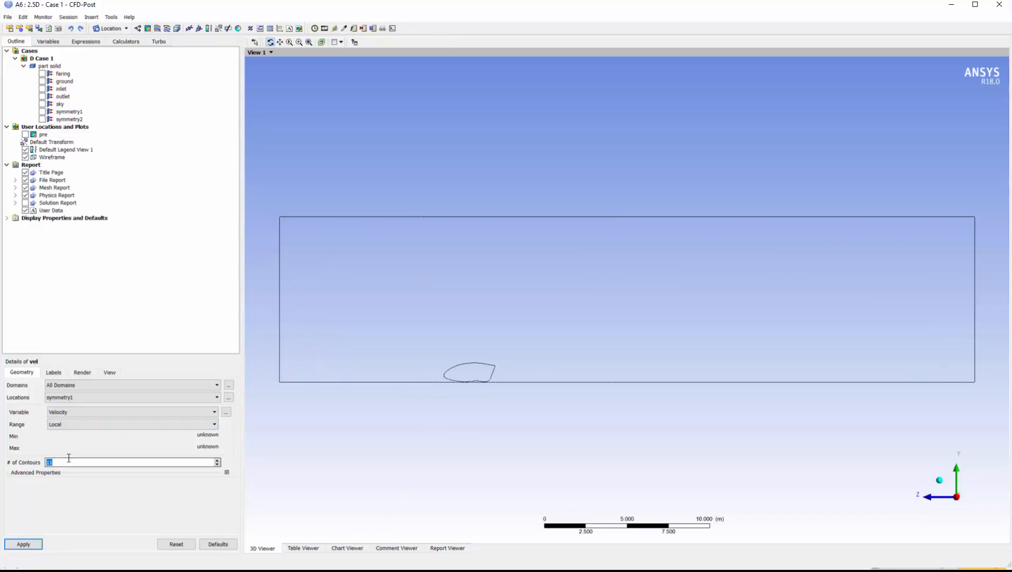
{"action": "type", "text": "20"}
{"action": "left_click", "coordinate": [24, 543]}
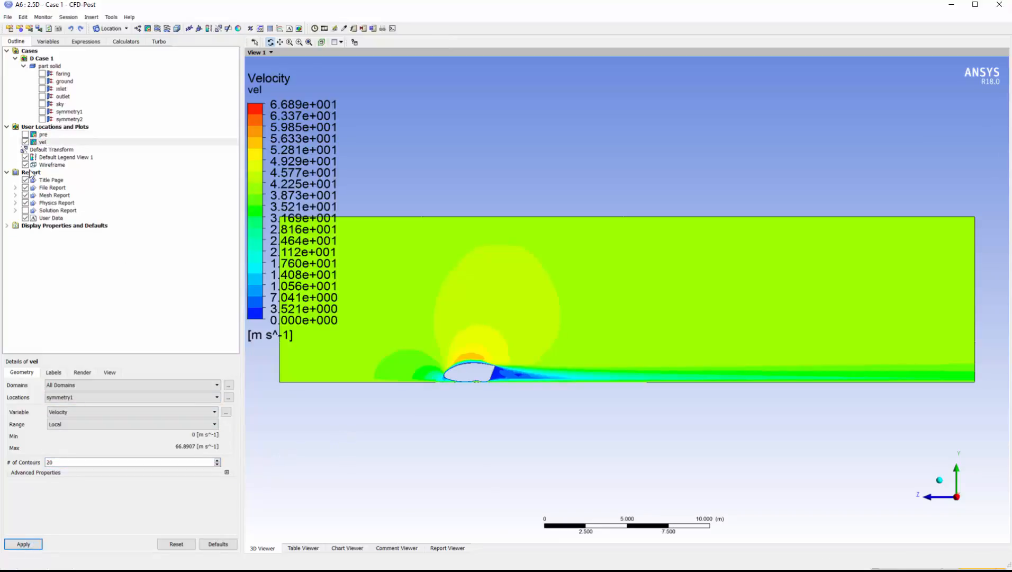
- Hide the vel contour and create a contour plot named tke located on symmetry1
{"action": "left_click", "coordinate": [25, 142]}
{"action": "left_click", "coordinate": [145, 29]}
{"action": "type", "text": "tke"}
{"action": "left_click", "coordinate": [170, 70]}
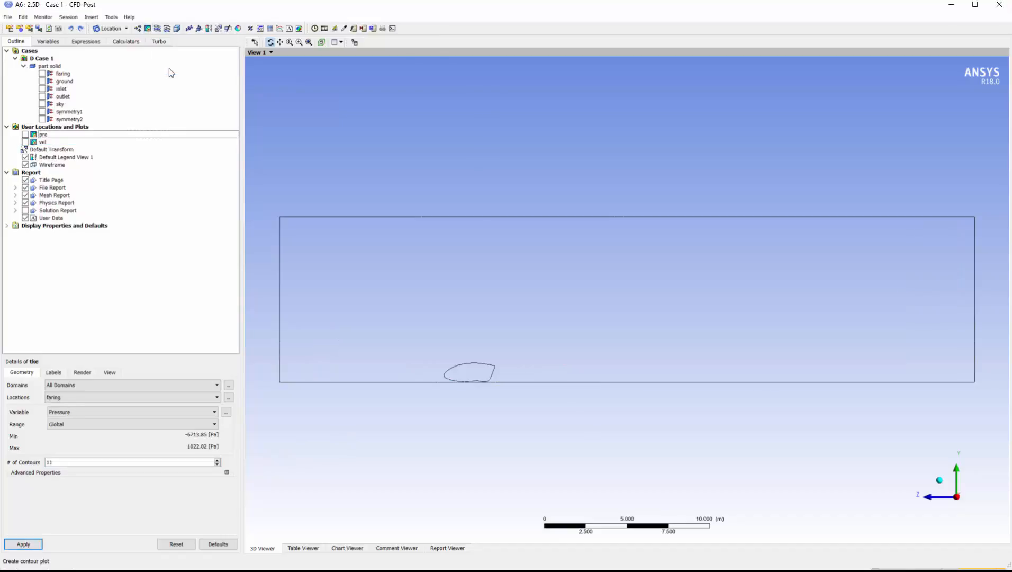
{"action": "left_click", "coordinate": [133, 397]}
{"action": "left_click", "coordinate": [91, 440]}
- Plot Turbulence Kinetic Energy in the tke contour using a Local range and 20 contours
{"action": "left_click", "coordinate": [106, 412]}
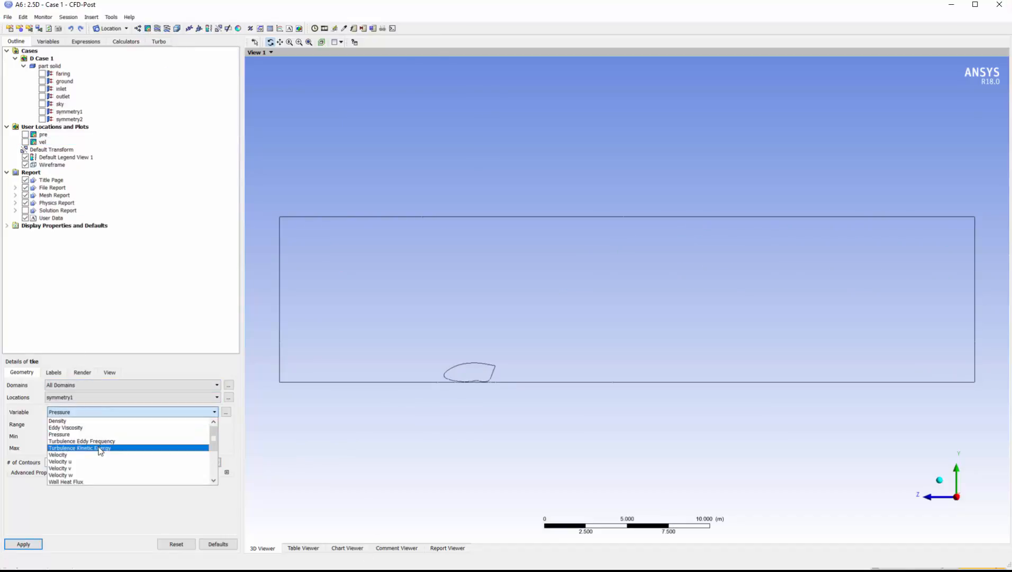
{"action": "left_click", "coordinate": [100, 448]}
{"action": "type", "text": "20"}
{"action": "left_click", "coordinate": [24, 544]}
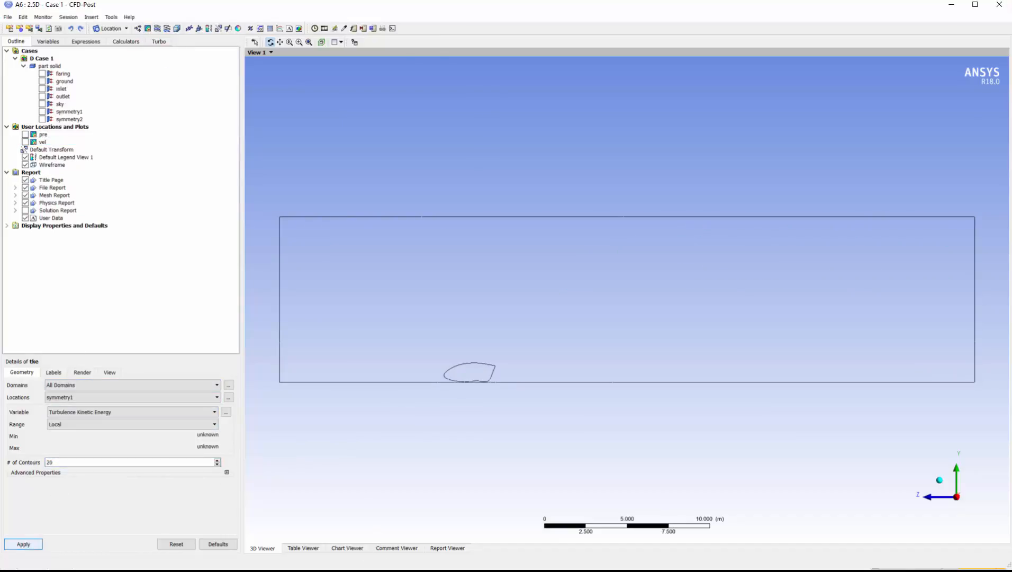
- Hide the tke contour and create a contour named y on the faring with Yplus as its variable
{"action": "left_click", "coordinate": [25, 142]}
{"action": "left_click", "coordinate": [148, 28]}
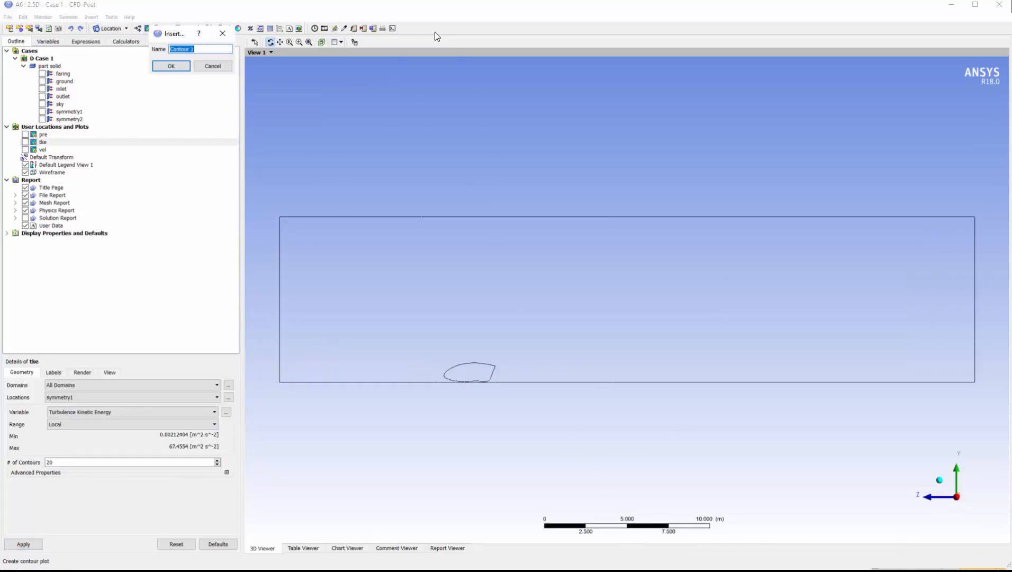
{"action": "type", "text": "y"}
{"action": "key", "text": "Return"}
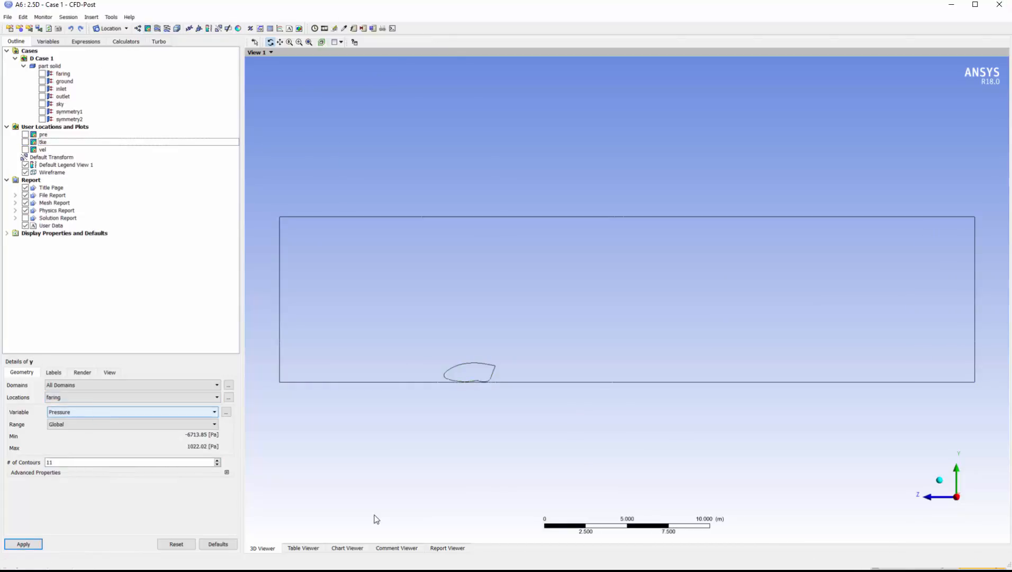
{"action": "left_click", "coordinate": [100, 413]}
{"action": "scroll", "coordinate": [153, 448], "scroll_direction": "down", "scroll_amount": 5}
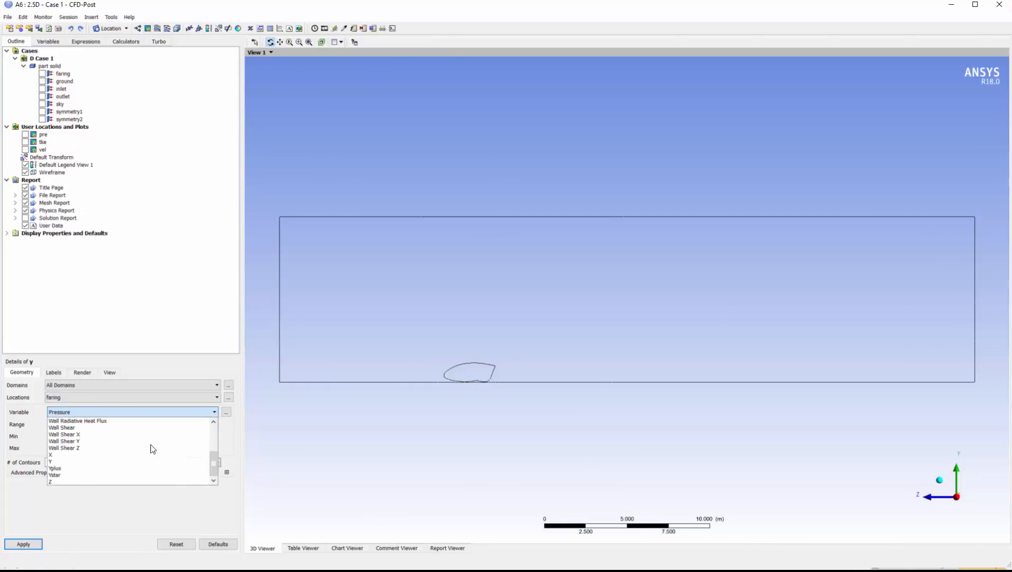
{"action": "left_click", "coordinate": [141, 469]}
- Give the y contour a Local range and 20 contours and generate it
{"action": "left_click", "coordinate": [114, 425]}
{"action": "left_click", "coordinate": [106, 440]}
{"action": "left_click", "coordinate": [105, 462]}
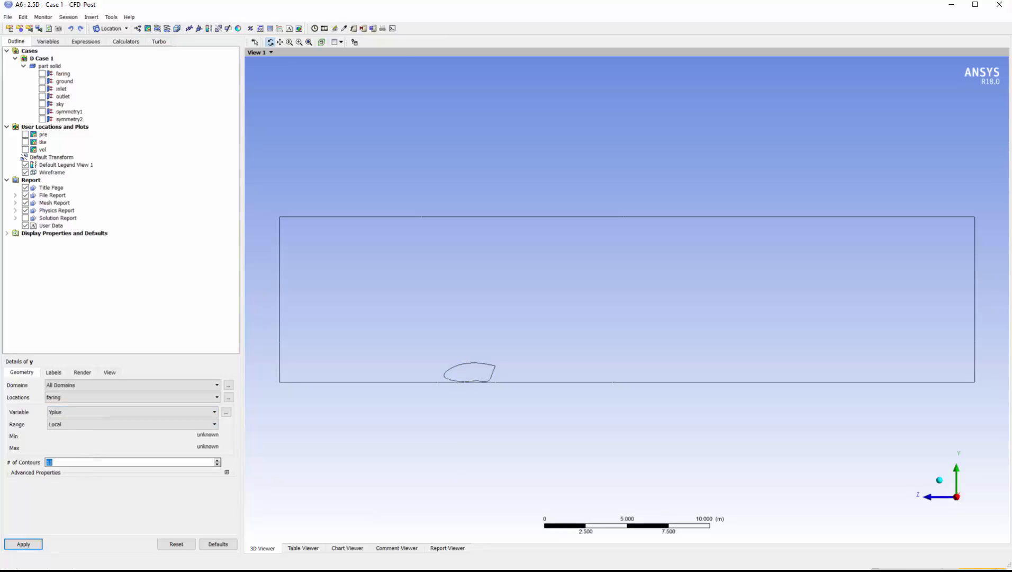
{"action": "type", "text": "20"}
{"action": "left_click", "coordinate": [23, 544]}
- Enable scaling for the y contour and apply a scale factor of 100 in X
{"action": "left_click_drag", "start_coordinate": [506, 412], "coordinate": [549, 390]}
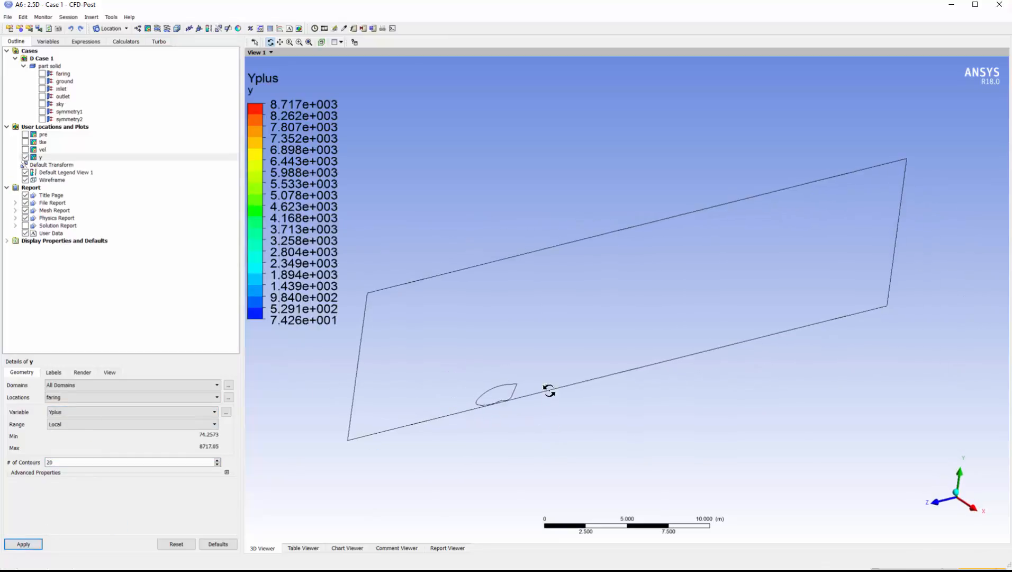
{"action": "right_click_drag", "start_coordinate": [549, 390], "coordinate": [452, 418]}
{"action": "left_click", "coordinate": [109, 372]}
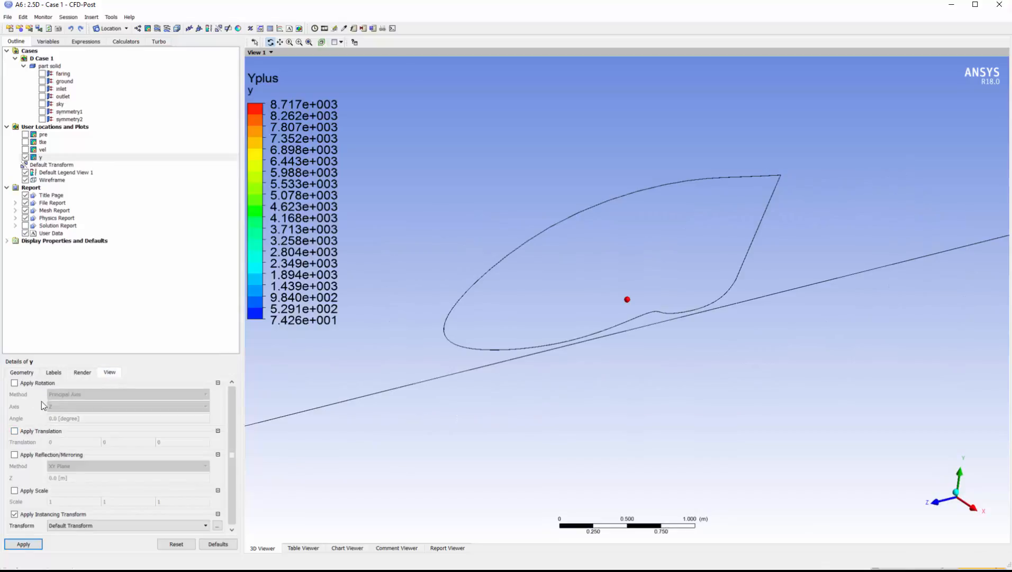
{"action": "left_click", "coordinate": [14, 490]}
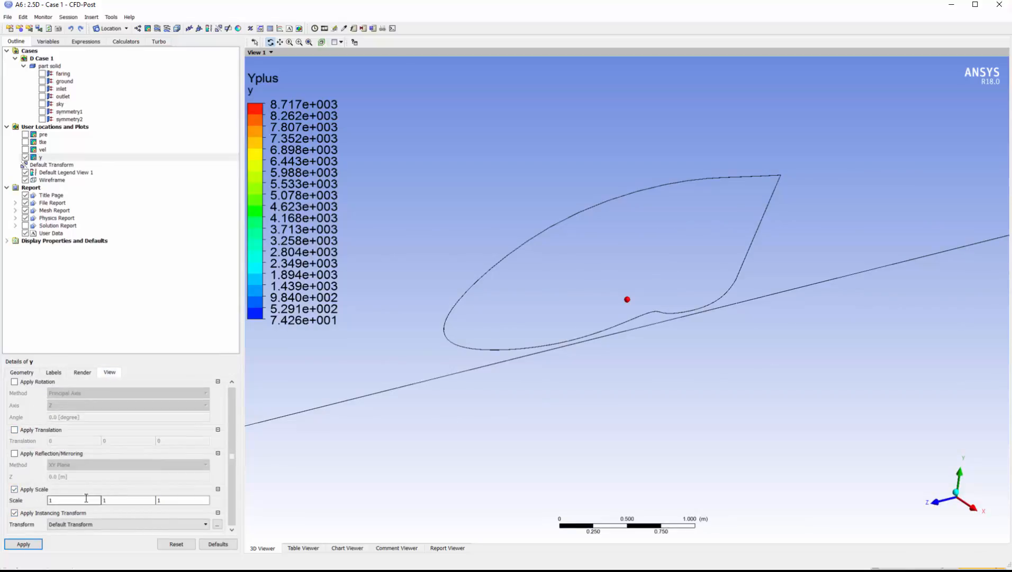
{"action": "left_click", "coordinate": [130, 500]}
{"action": "left_click", "coordinate": [71, 500]}
{"action": "type", "text": "0"}
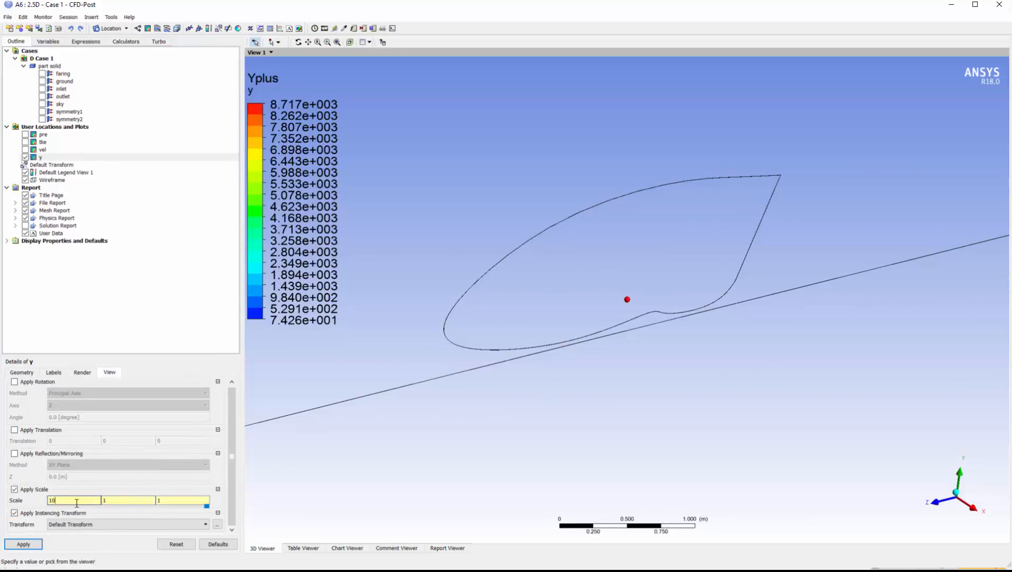
{"action": "type", "text": "0"}
{"action": "left_click", "coordinate": [23, 543]}
- Raise the y contour's X scale factor to 1000 and inspect the widened faring surface
{"action": "left_click", "coordinate": [90, 499]}
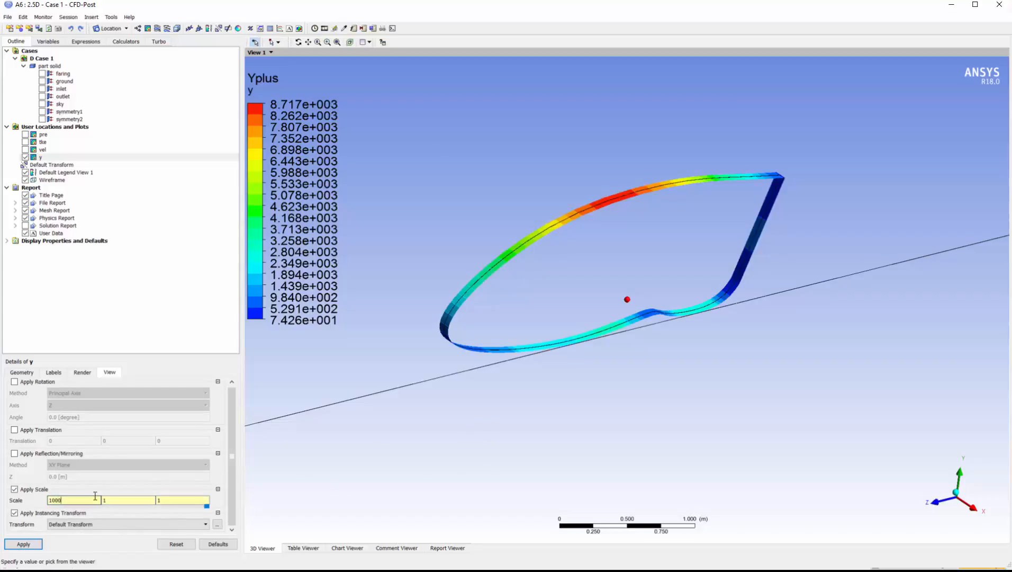
{"action": "type", "text": "0"}
{"action": "left_click", "coordinate": [23, 544]}
{"action": "mouse_move", "coordinate": [698, 356]}
{"action": "left_mouse_down"}
{"action": "mouse_move", "coordinate": [678, 380]}
{"action": "mouse_move", "coordinate": [685, 365]}
{"action": "left_mouse_up"}
- Change the number format of Default Legend View 1 to Fixed
{"action": "left_click", "coordinate": [65, 172]}
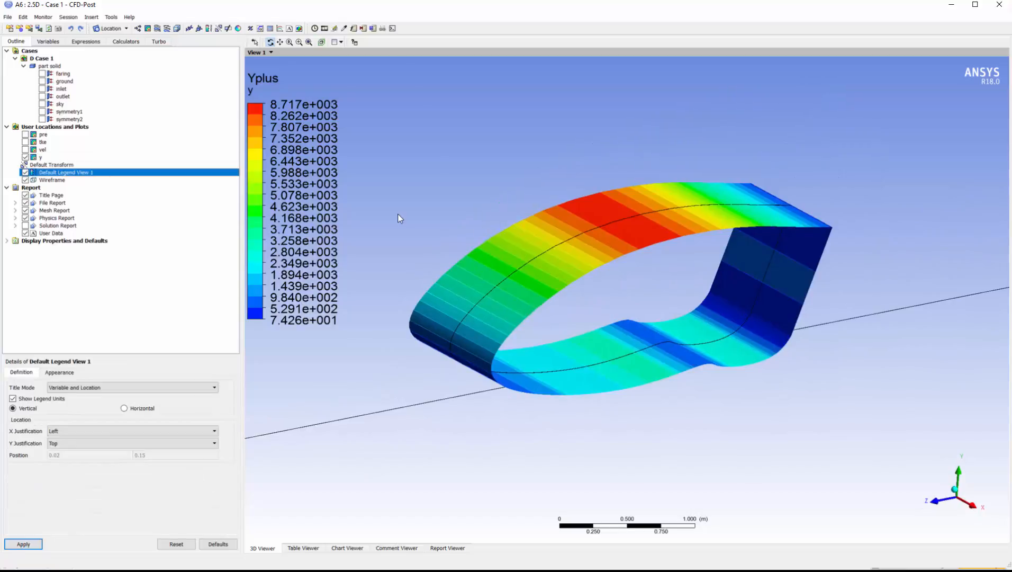
{"action": "left_click", "coordinate": [59, 372]}
{"action": "left_click", "coordinate": [159, 429]}
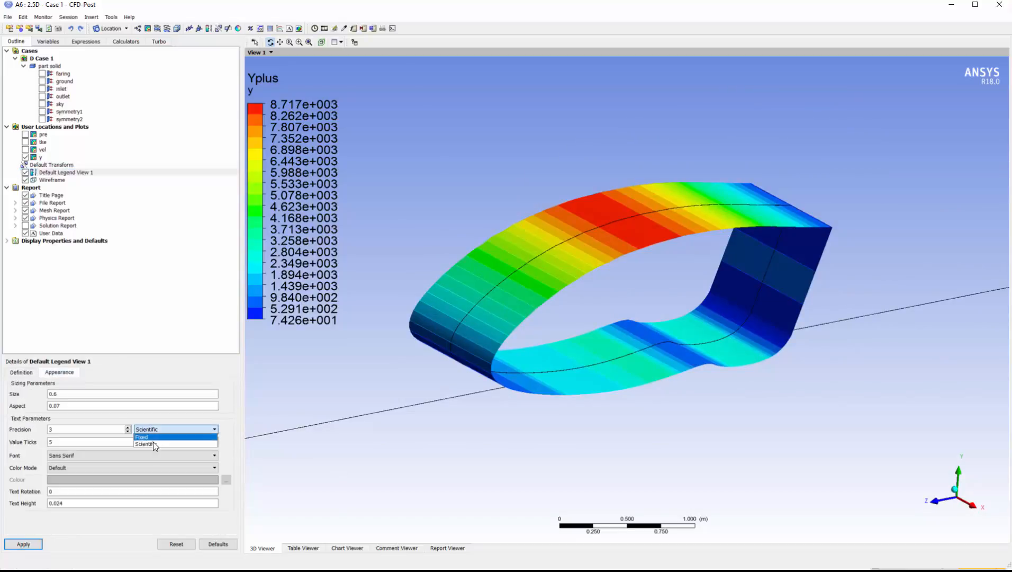
{"action": "left_click", "coordinate": [446, 553]}
{"action": "left_click", "coordinate": [159, 429]}
{"action": "left_click", "coordinate": [23, 544]}
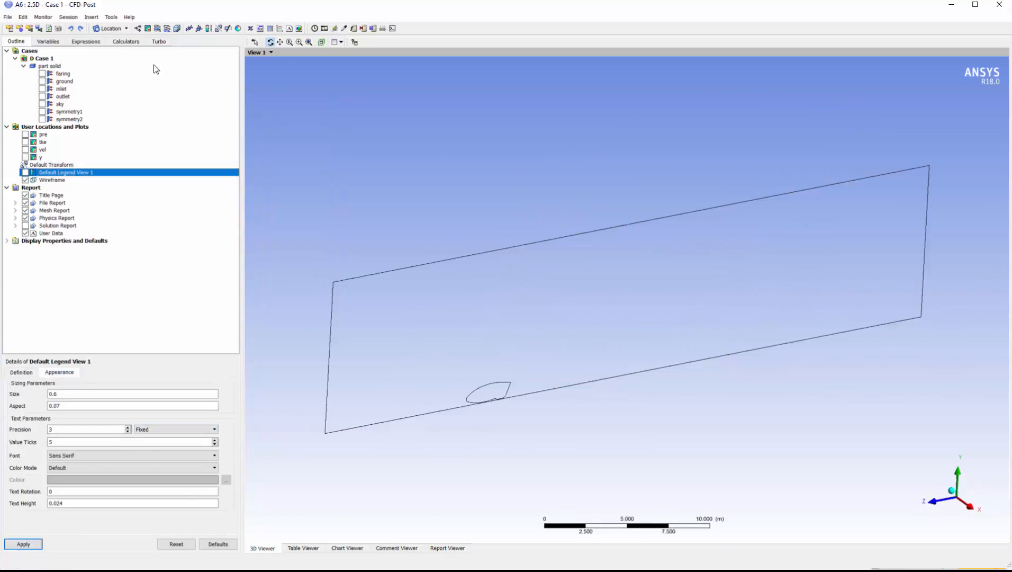
- Create a Velocity vector plot on symmetry1 and view it along the X axis close to the faring
{"action": "left_click", "coordinate": [138, 28]}
{"action": "left_click", "coordinate": [160, 74]}
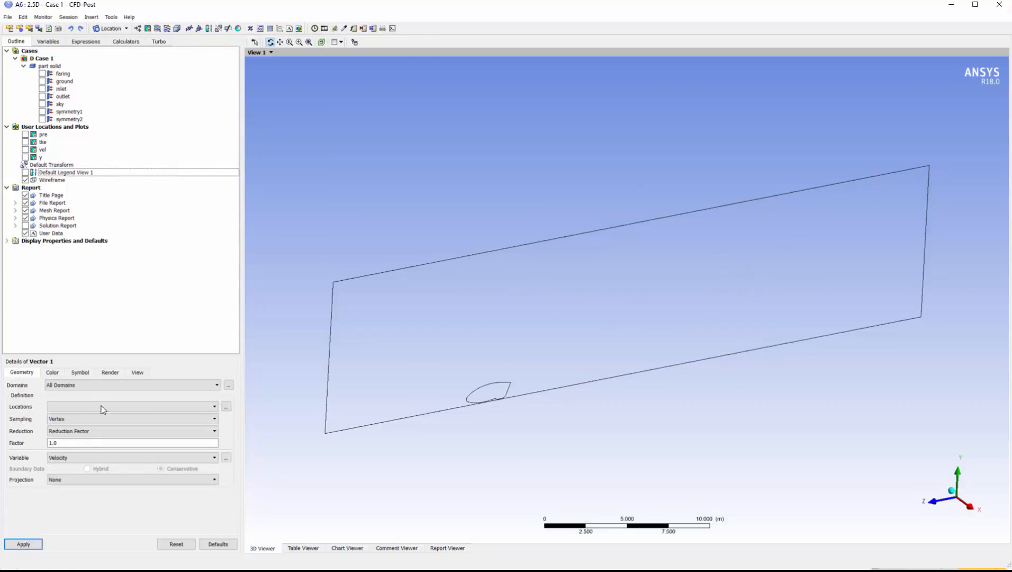
{"action": "left_click", "coordinate": [93, 406]}
{"action": "left_click", "coordinate": [61, 448]}
{"action": "left_click", "coordinate": [24, 543]}
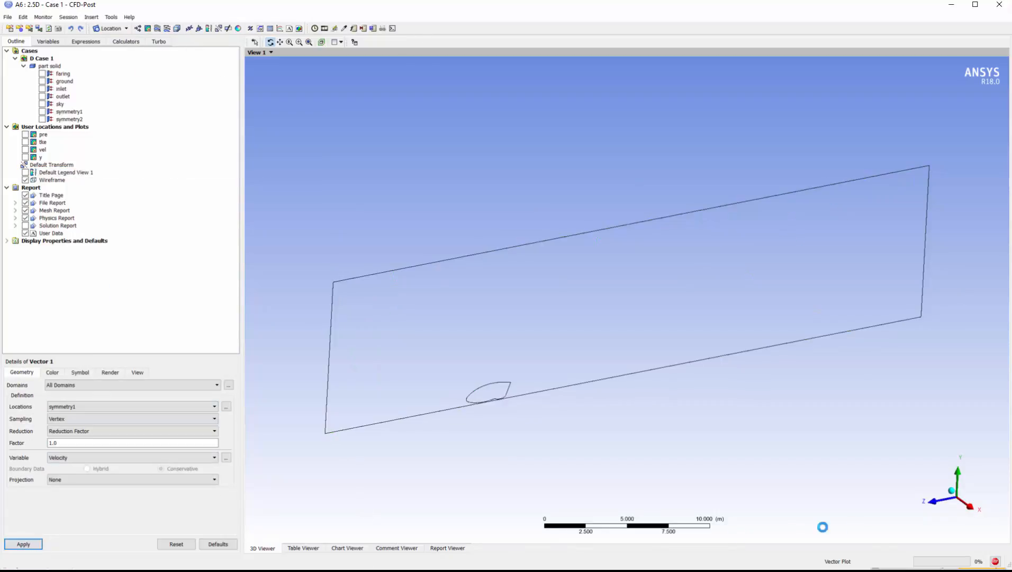
{"action": "left_click", "coordinate": [968, 500]}
{"action": "right_click_drag", "start_coordinate": [548, 331], "coordinate": [409, 398]}
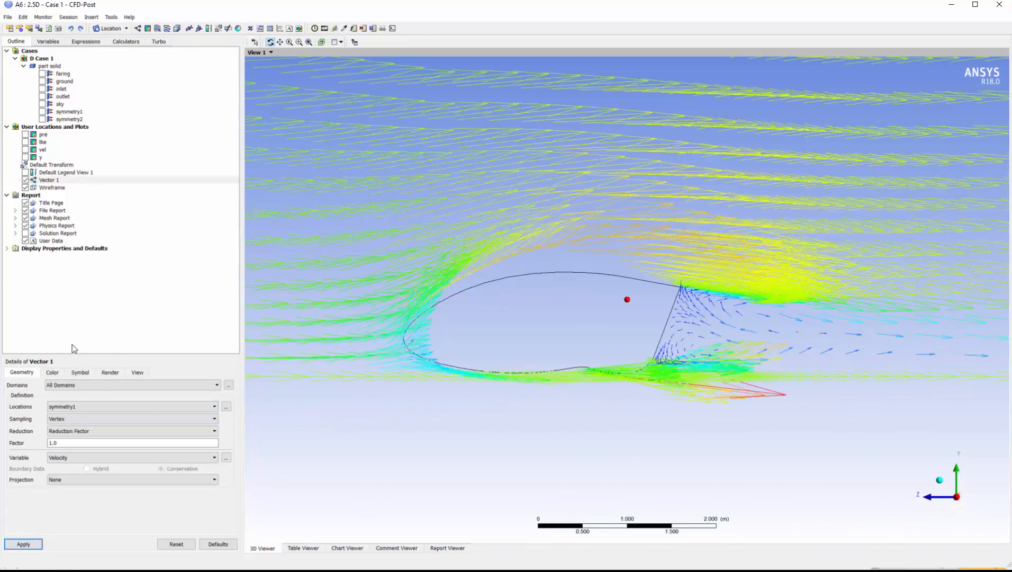
- Reduce the symbol size of the Vector 1 plot to 0.1
{"action": "left_click", "coordinate": [52, 372]}
{"action": "left_click", "coordinate": [106, 411]}
{"action": "left_click", "coordinate": [78, 430]}
{"action": "left_click", "coordinate": [80, 372]}
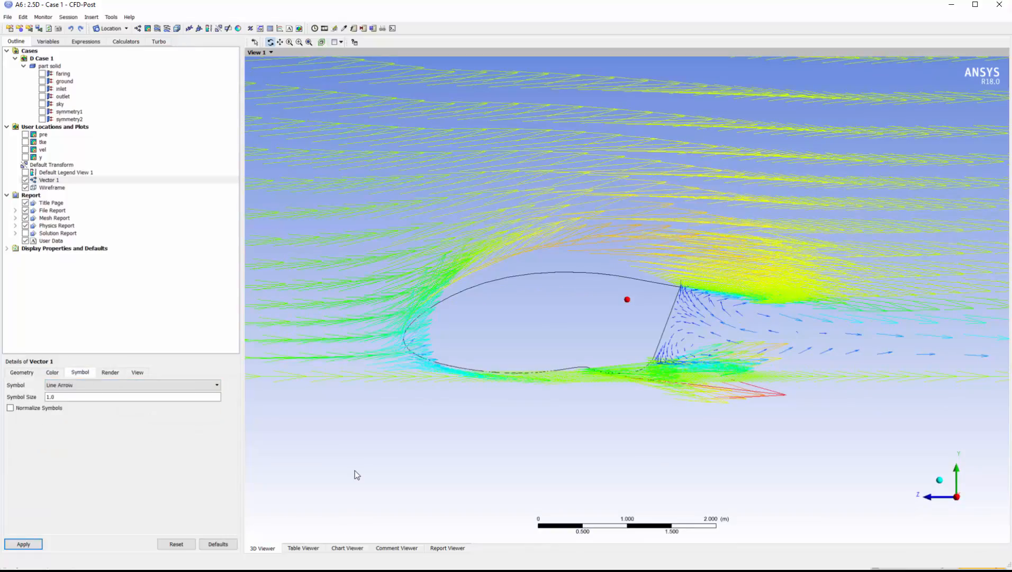
{"action": "triple_click", "coordinate": [132, 397]}
{"action": "type", "text": "0.1"}
{"action": "left_click", "coordinate": [23, 544]}
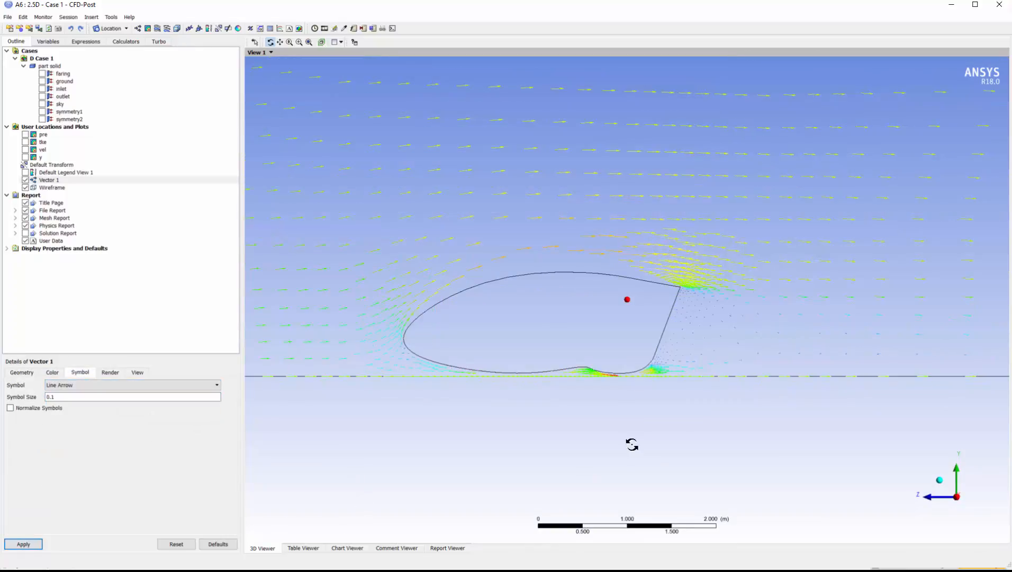
{"action": "left_click", "coordinate": [111, 372]}
{"action": "left_click", "coordinate": [137, 372]}
{"action": "left_click", "coordinate": [21, 373]}
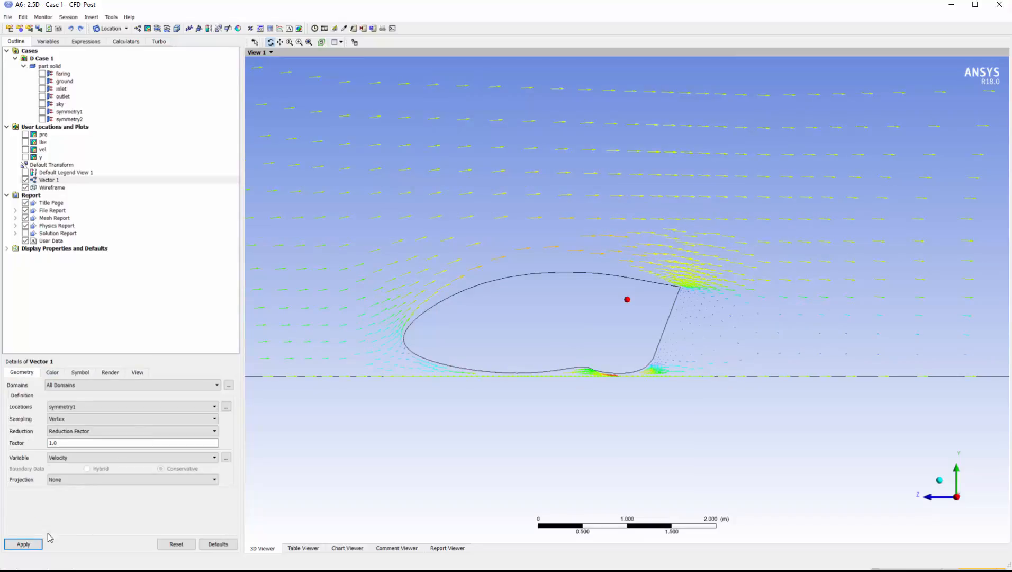
- Hide the Vector 1 plot and display the symmetry1 boundary with its mesh lines shown
{"action": "left_click", "coordinate": [25, 181]}
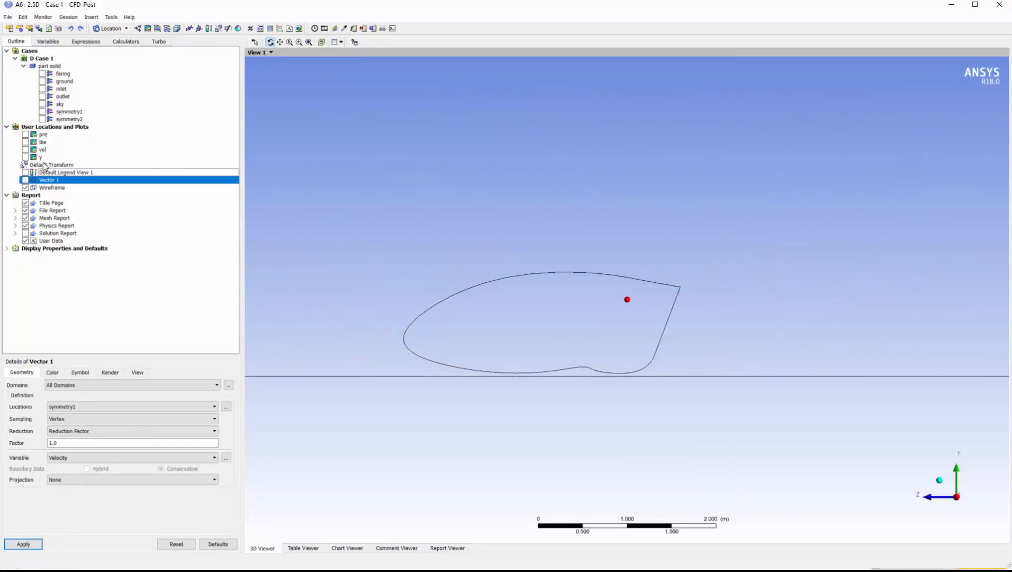
{"action": "left_click", "coordinate": [42, 111]}
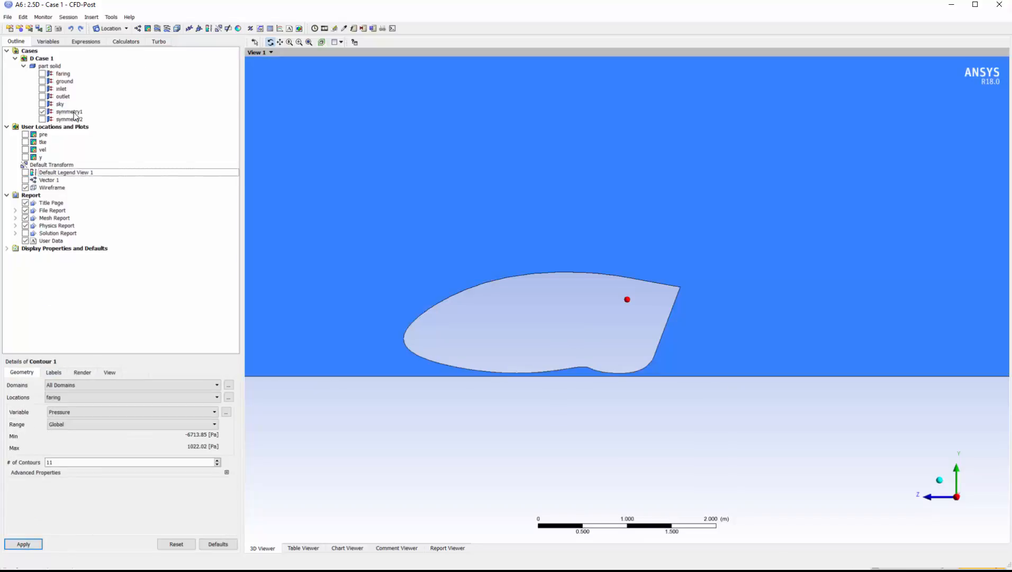
{"action": "left_click", "coordinate": [47, 372]}
{"action": "left_click", "coordinate": [62, 453]}
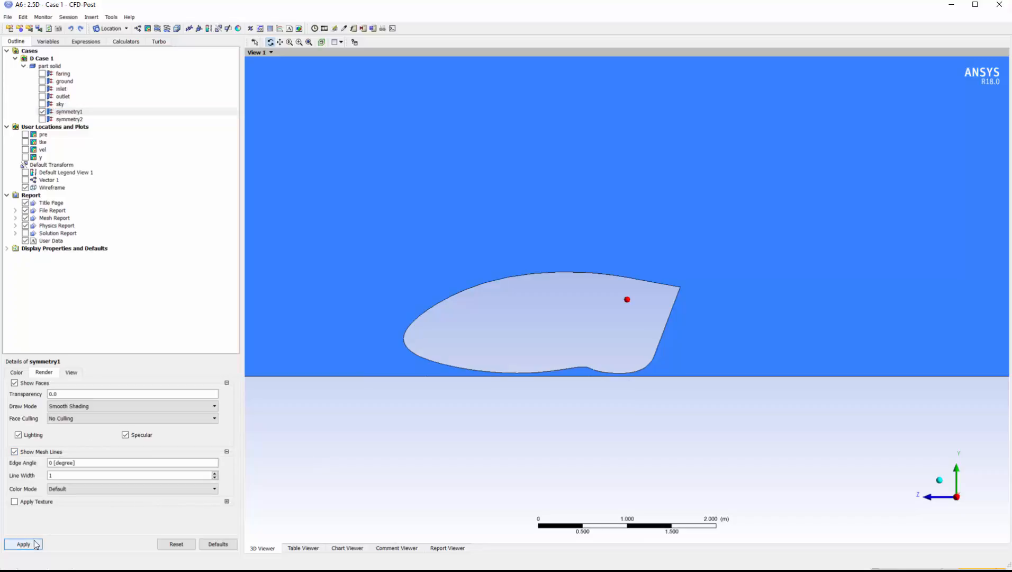
{"action": "left_click", "coordinate": [23, 544]}
- Set the transparency of the symmetry1 faces to 1 and inspect the mesh around the faring
{"action": "left_click", "coordinate": [69, 373]}
{"action": "left_click", "coordinate": [49, 374]}
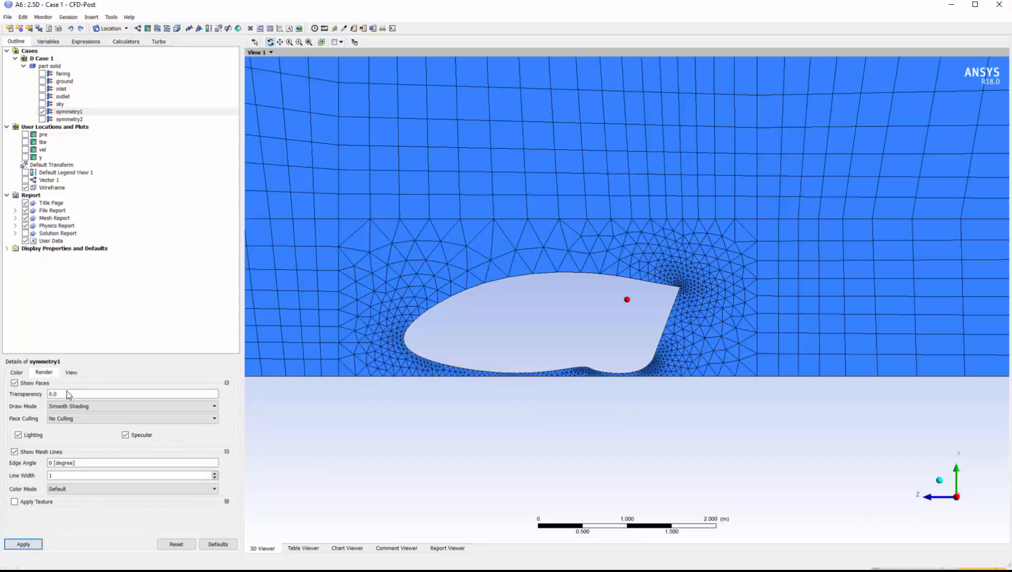
{"action": "double_click", "coordinate": [68, 394]}
{"action": "type", "text": "1"}
{"action": "left_click", "coordinate": [31, 541]}
{"action": "scroll", "coordinate": [653, 384], "scroll_direction": "down", "scroll_amount": 8}
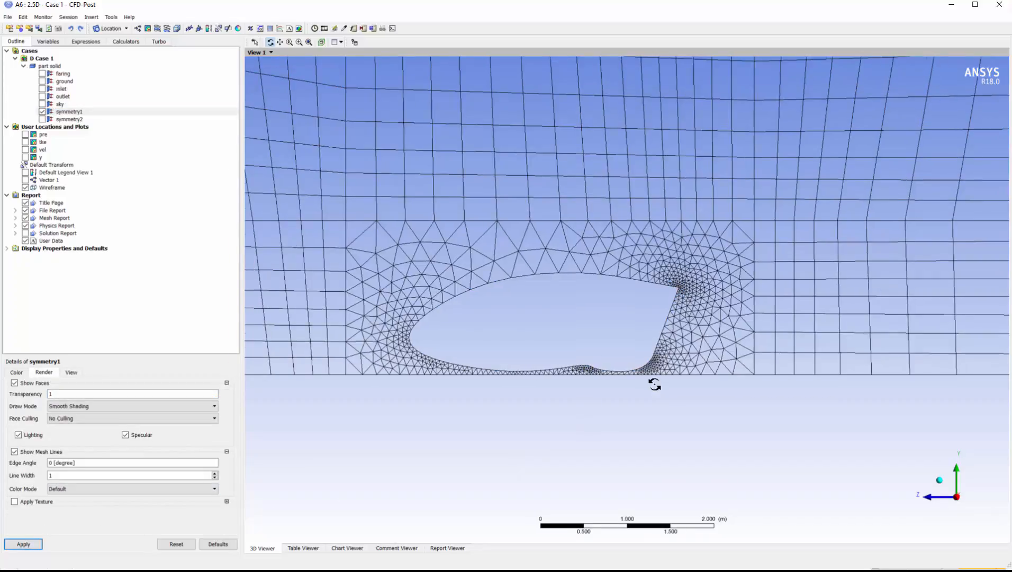
{"action": "scroll", "coordinate": [724, 338], "scroll_direction": "down", "scroll_amount": 5}
{"action": "scroll", "coordinate": [725, 317], "scroll_direction": "up", "scroll_amount": 5}
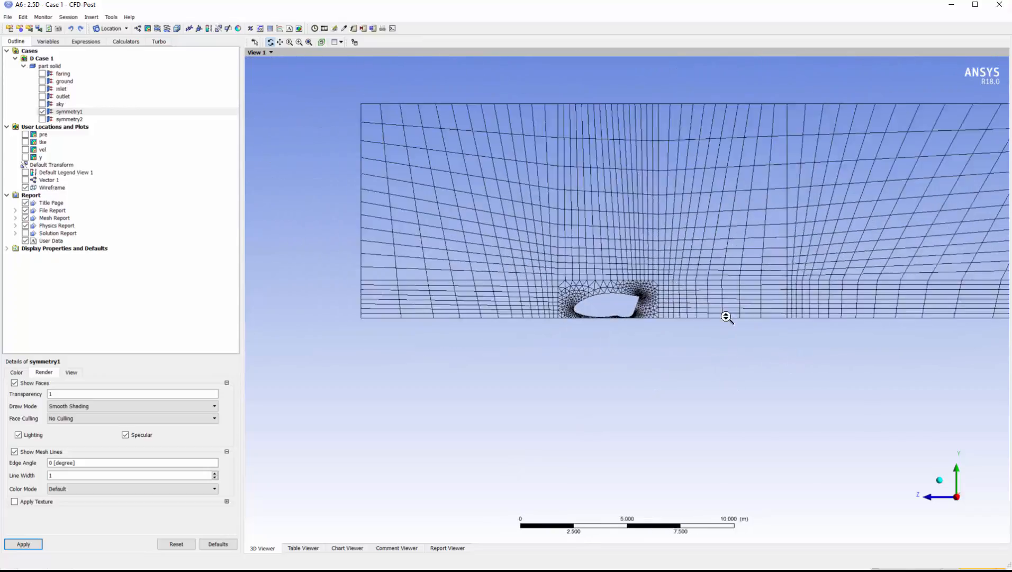
- Inspect the mesh close around the faring and hide the symmetry1 boundary
{"action": "right_click_drag", "start_coordinate": [695, 255], "coordinate": [478, 350]}
{"action": "left_click_drag", "start_coordinate": [595, 366], "coordinate": [985, 401]}
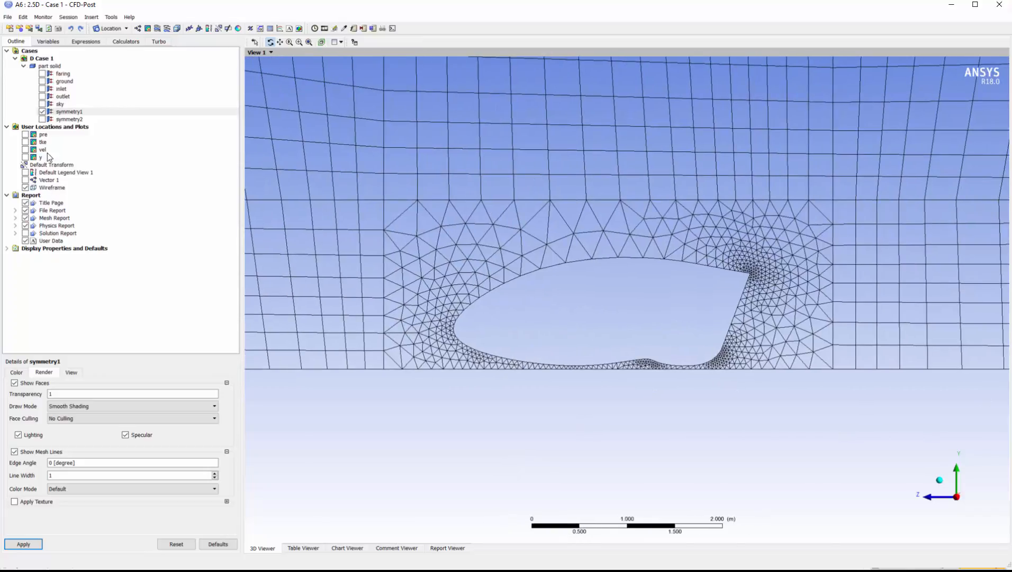
{"action": "left_click", "coordinate": [42, 112]}
- Create a scalar variable TVR defined by the expression Eddy Viscosity / (1.7894e-05 [Pa s])
{"action": "left_click", "coordinate": [48, 41]}
{"action": "right_click", "coordinate": [73, 231]}
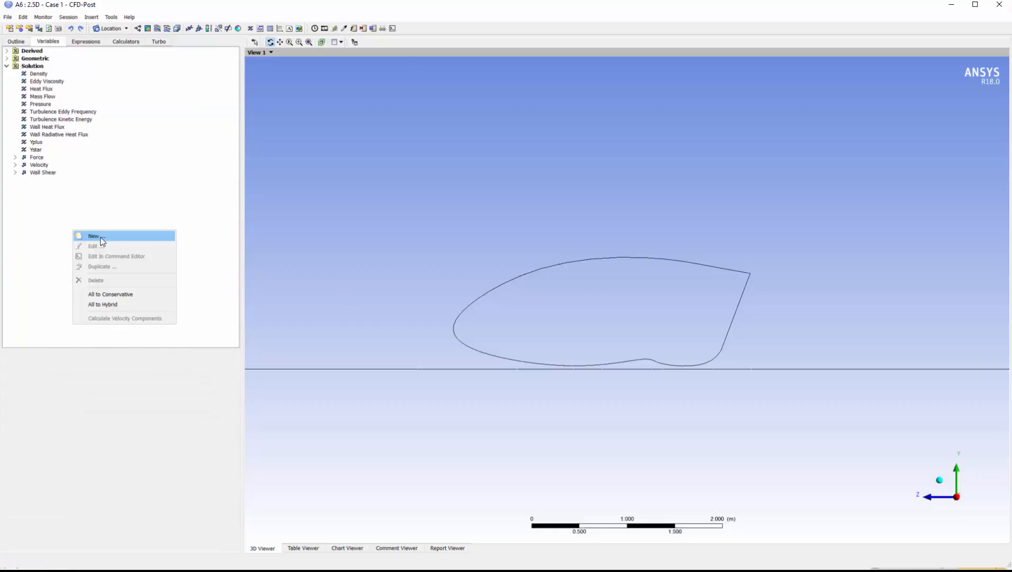
{"action": "left_click", "coordinate": [91, 234]}
{"action": "type", "text": "TVR"}
{"action": "left_click", "coordinate": [107, 248]}
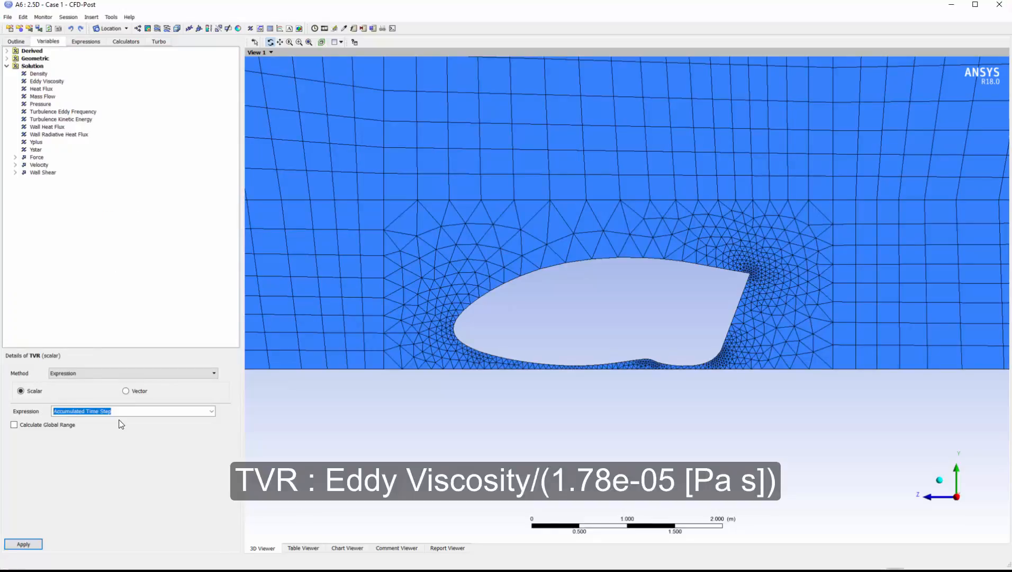
{"action": "type", "text": "Eddy Viscosity / (1.7894e-05 [Pa s])"}
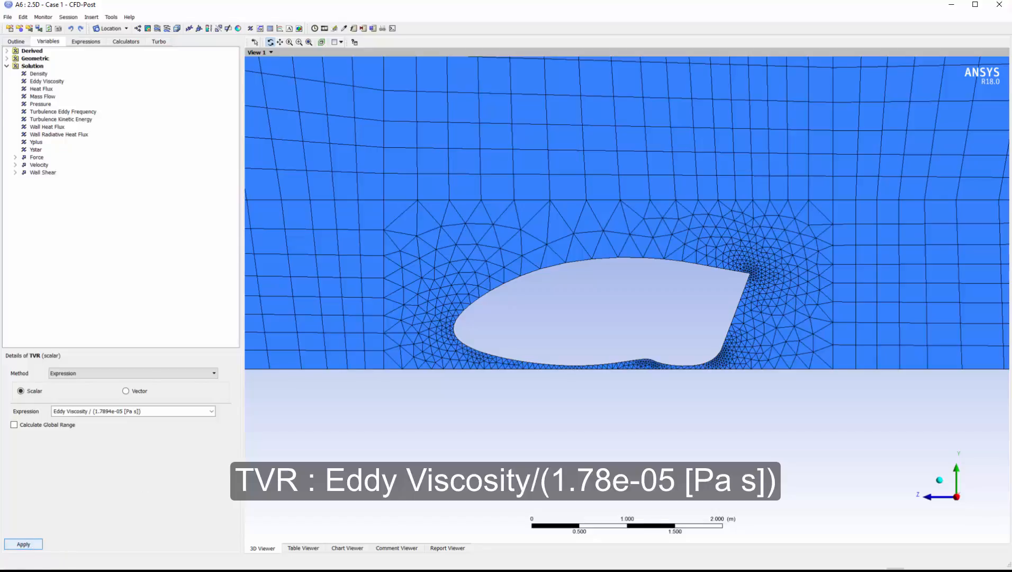
{"action": "left_click", "coordinate": [24, 544]}
- Color the symmetry1 boundary by the variable TVR
{"action": "left_click", "coordinate": [21, 41]}
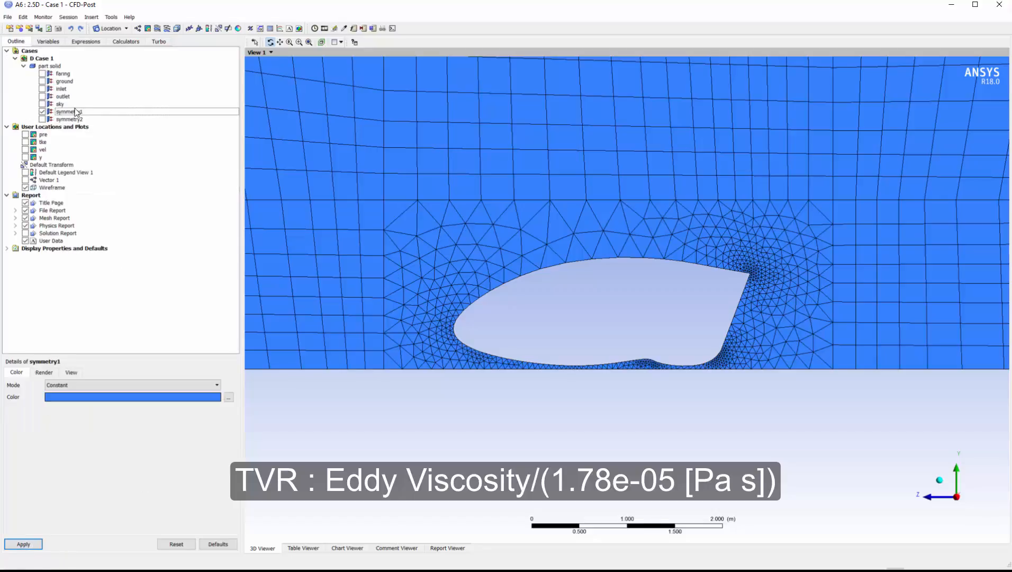
{"action": "left_click", "coordinate": [187, 385]}
{"action": "left_click", "coordinate": [187, 406]}
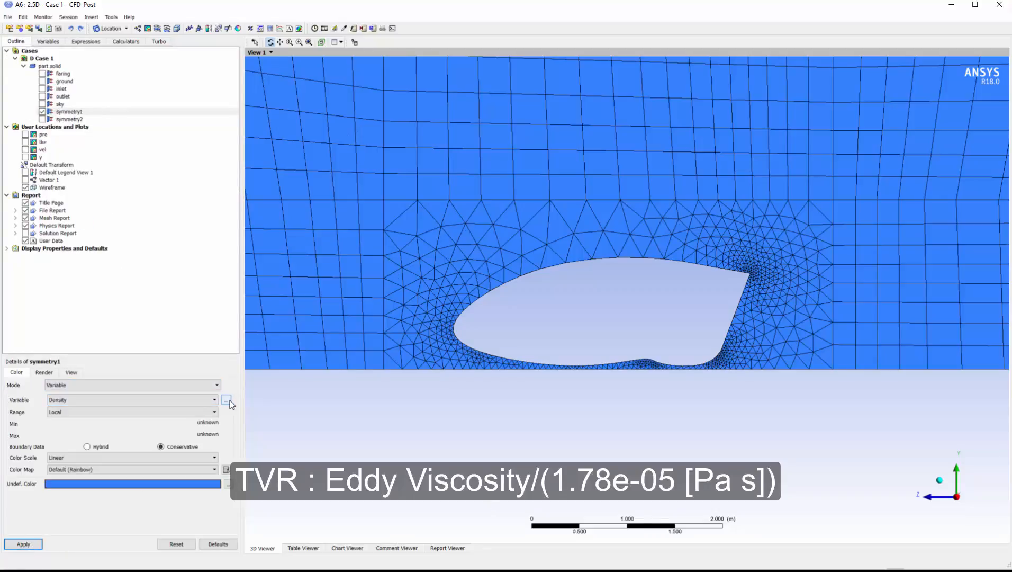
{"action": "left_click", "coordinate": [226, 401]}
{"action": "left_click", "coordinate": [486, 302]}
{"action": "left_click", "coordinate": [466, 405]}
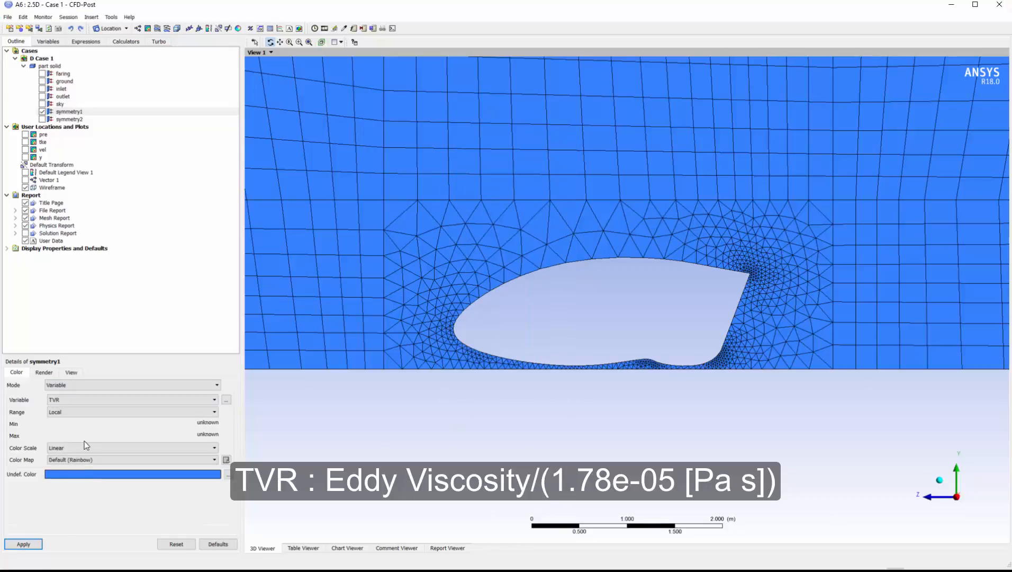
{"action": "left_click", "coordinate": [23, 544]}
- Show the default legend and give the TVR coloring of symmetry1 a user-specified range with a maximum of 200
{"action": "middle_click_drag", "start_coordinate": [641, 353], "coordinate": [553, 352], "text": "ctrl"}
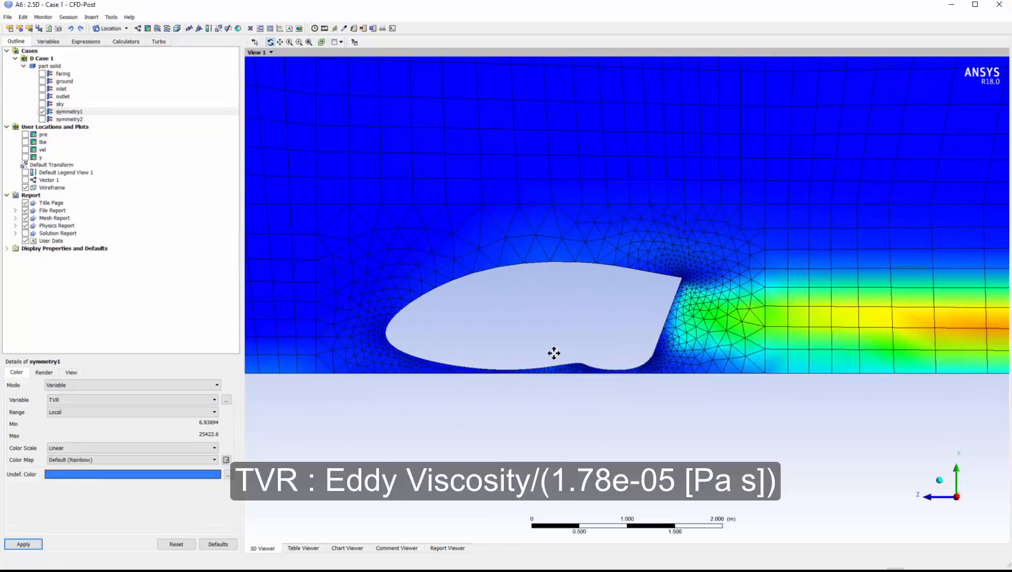
{"action": "left_click", "coordinate": [25, 173]}
{"action": "scroll", "coordinate": [481, 206], "scroll_direction": "down", "scroll_amount": 2}
{"action": "left_click", "coordinate": [110, 412]}
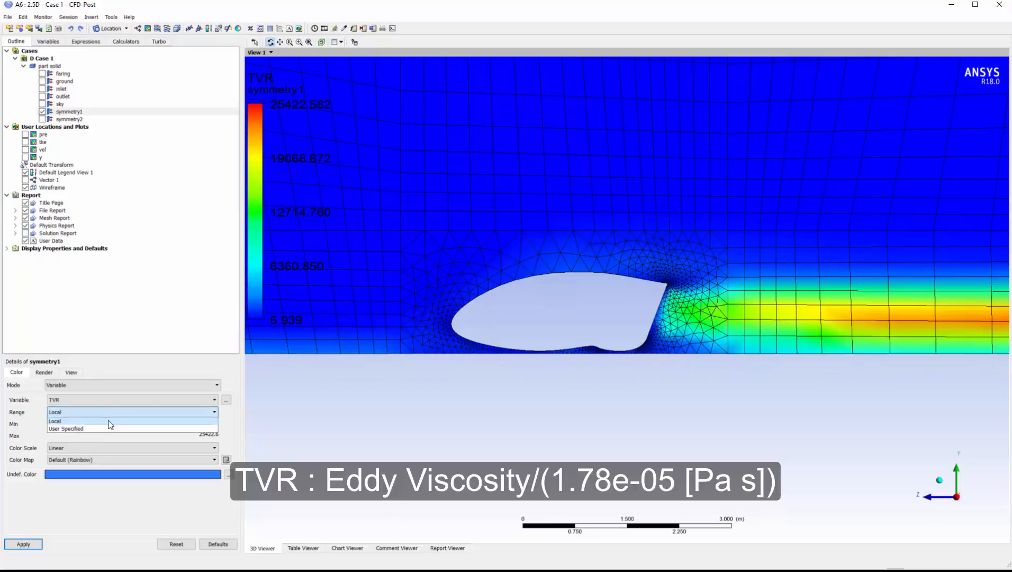
{"action": "left_click", "coordinate": [79, 428]}
{"action": "type", "text": "200"}
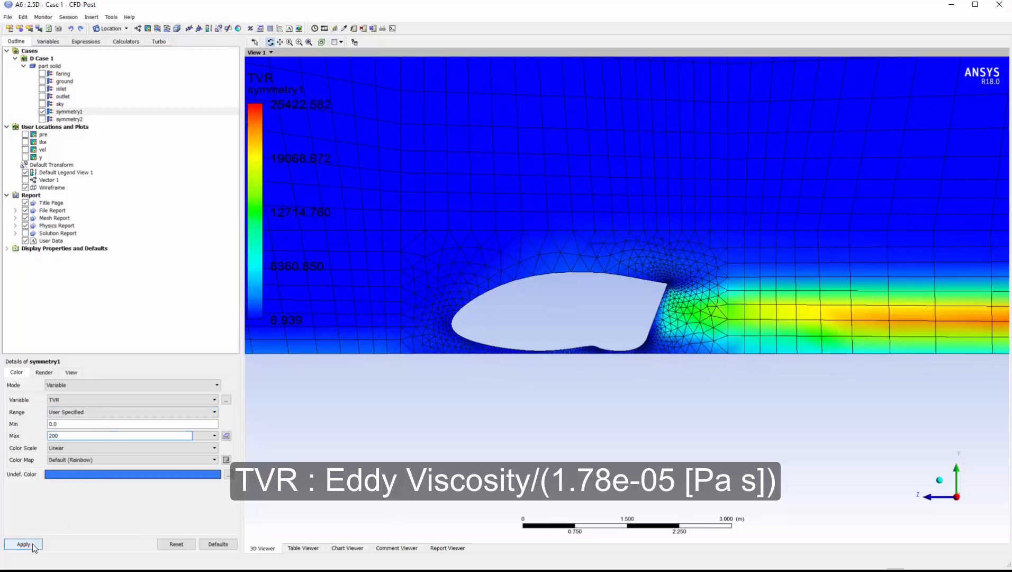
{"action": "left_click", "coordinate": [23, 544]}
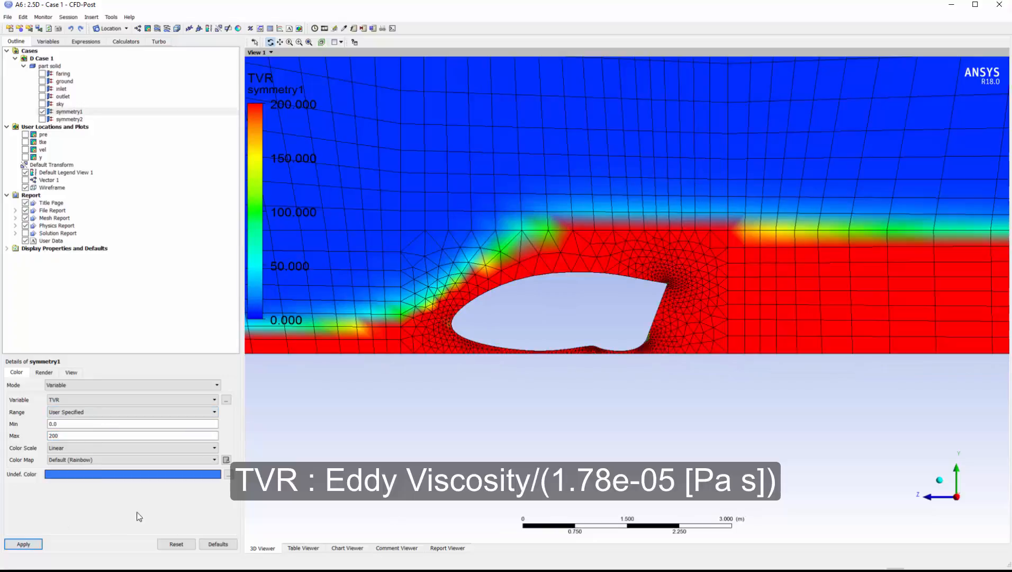
- Hide symmetry1 and create an expression Cl Faring defined as (2*-force_y@faring)/(1.225*40^2*1*.001)
{"action": "left_click", "coordinate": [44, 112]}
{"action": "scroll", "coordinate": [542, 267], "scroll_direction": "down", "scroll_amount": 3}
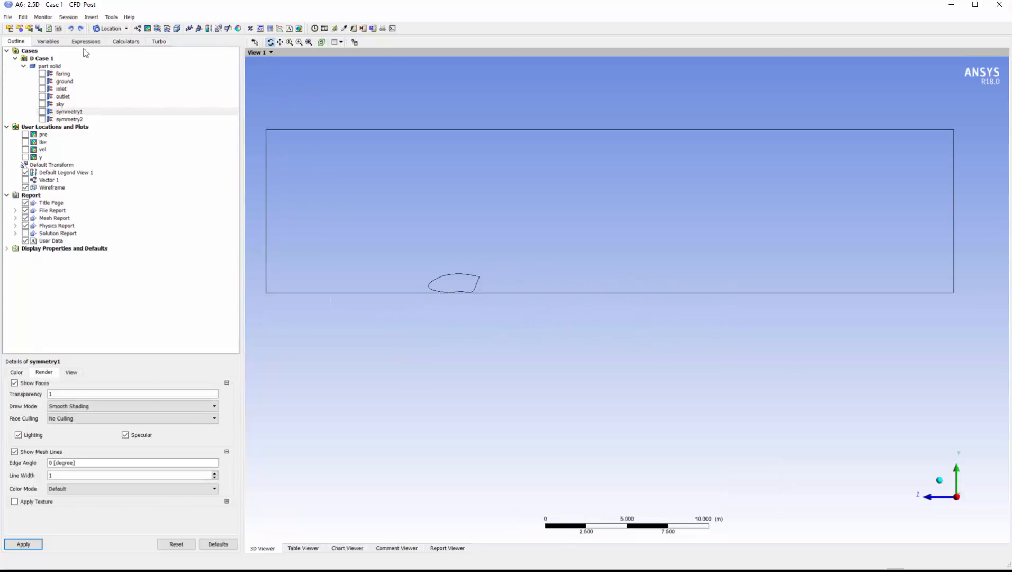
{"action": "left_click", "coordinate": [86, 41]}
{"action": "right_click", "coordinate": [69, 172]}
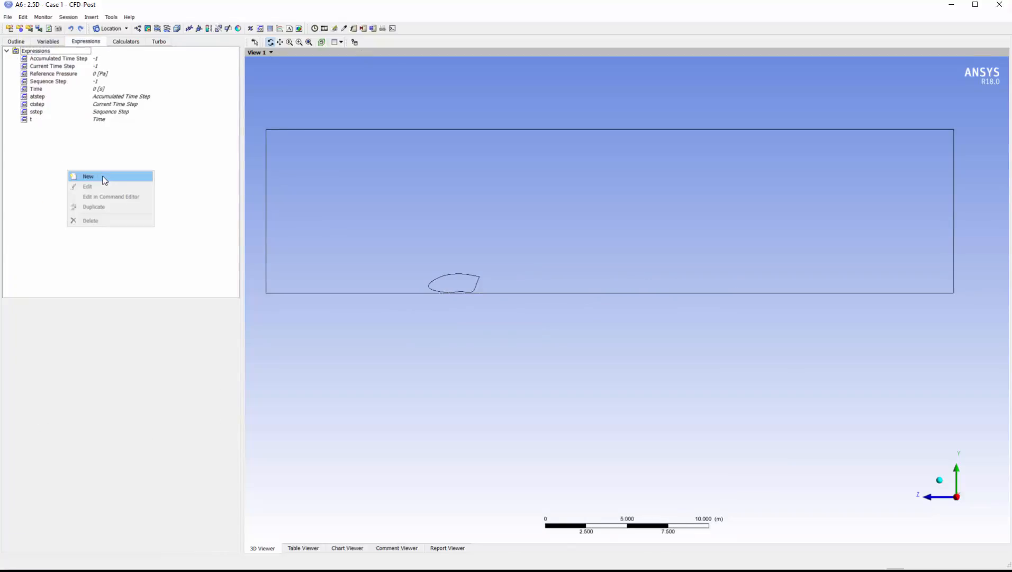
{"action": "left_click", "coordinate": [104, 180]}
{"action": "type", "text": "Cl Faring"}
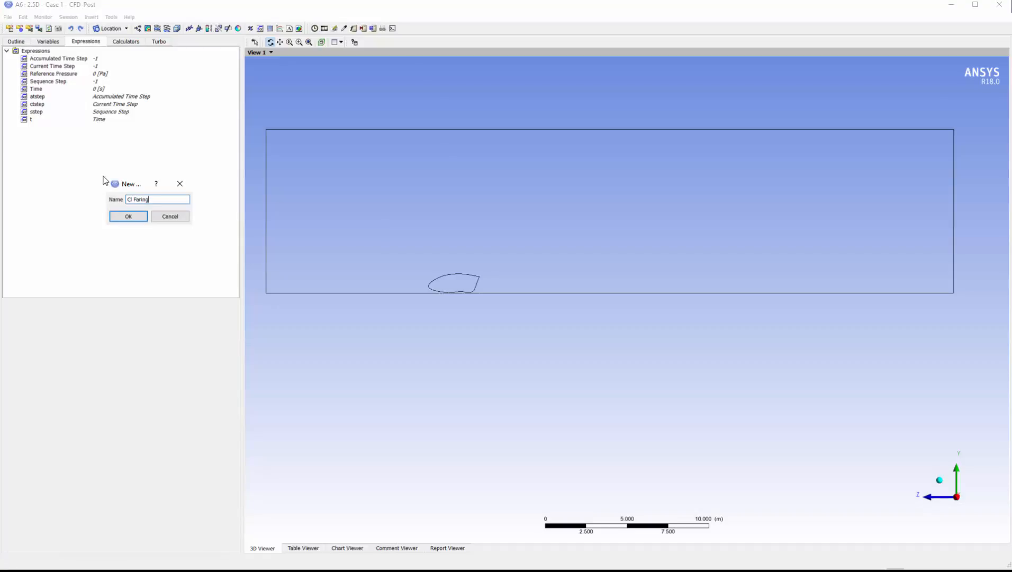
{"action": "key", "text": "Return"}
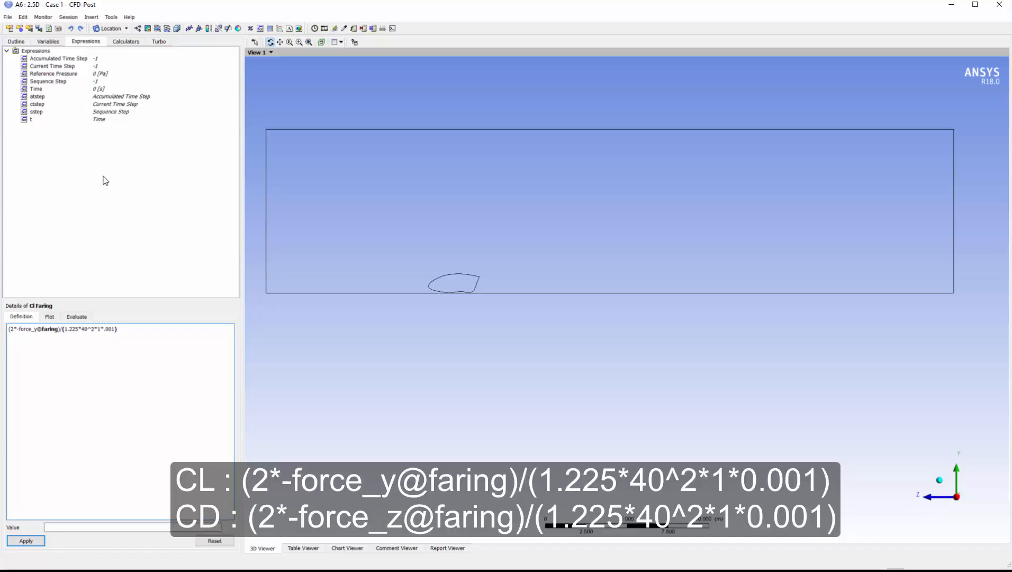
{"action": "left_click", "coordinate": [26, 540]}
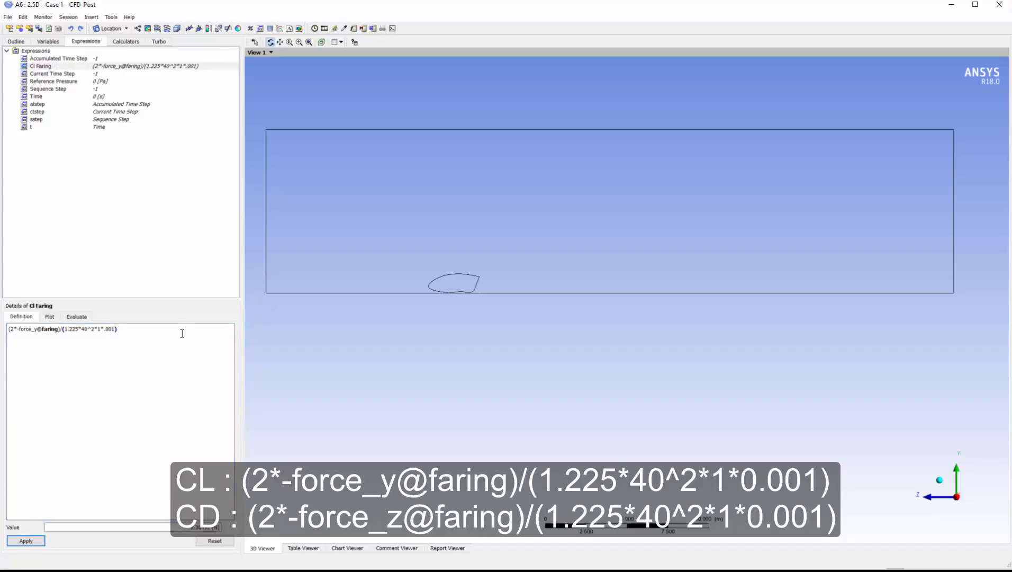
- Create an expression Cd Faring by reusing the Cl formula with force_z: (2*-force_z@faring)/(1.225*40^2*1*.001)
{"action": "left_click_drag", "start_coordinate": [182, 332], "coordinate": [8, 330]}
{"action": "right_click", "coordinate": [56, 198]}
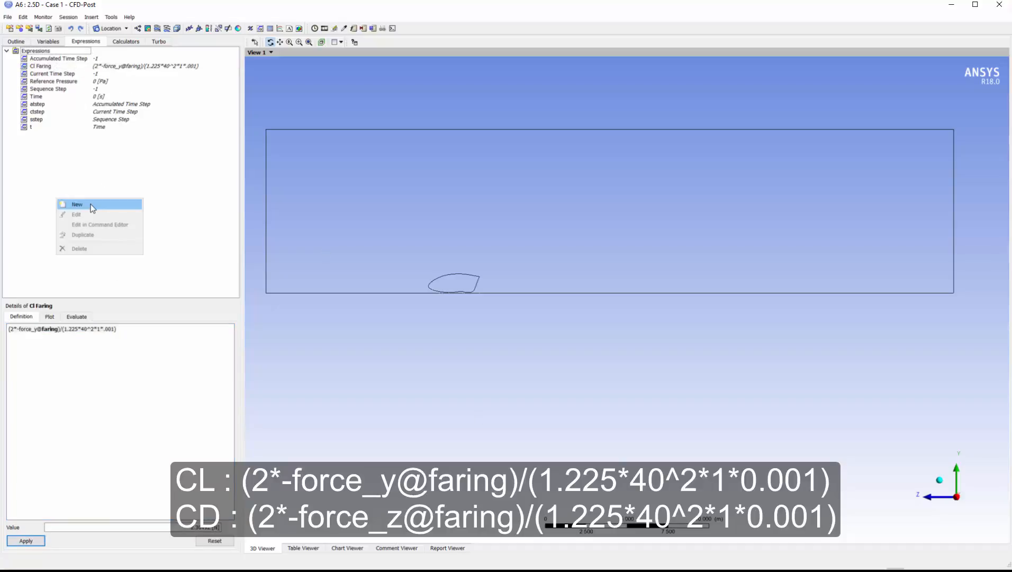
{"action": "left_click", "coordinate": [67, 204]}
{"action": "type", "text": "Cd Fa"}
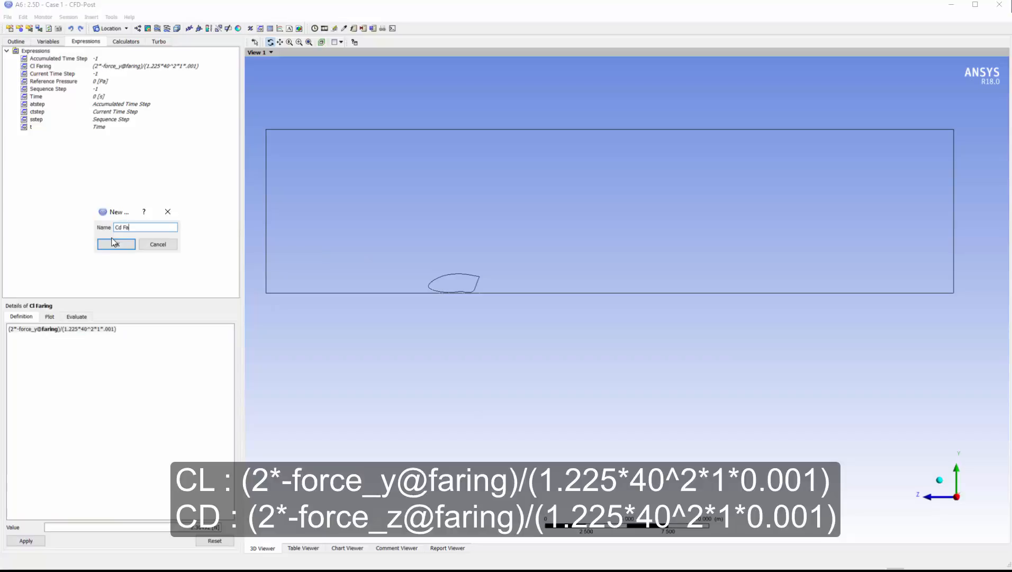
{"action": "type", "text": "ring"}
{"action": "left_click", "coordinate": [116, 244]}
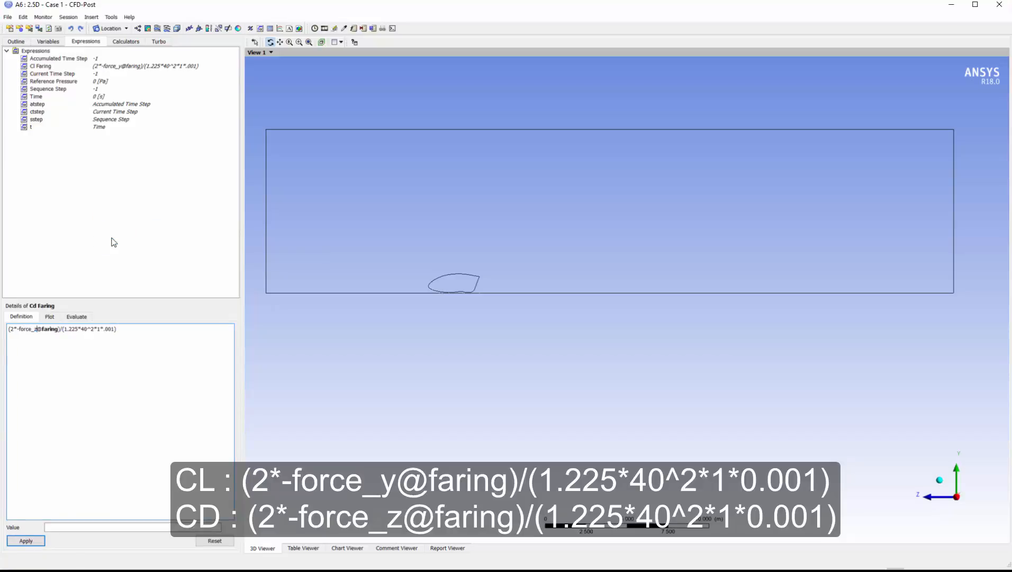
{"action": "left_click", "coordinate": [32, 540]}
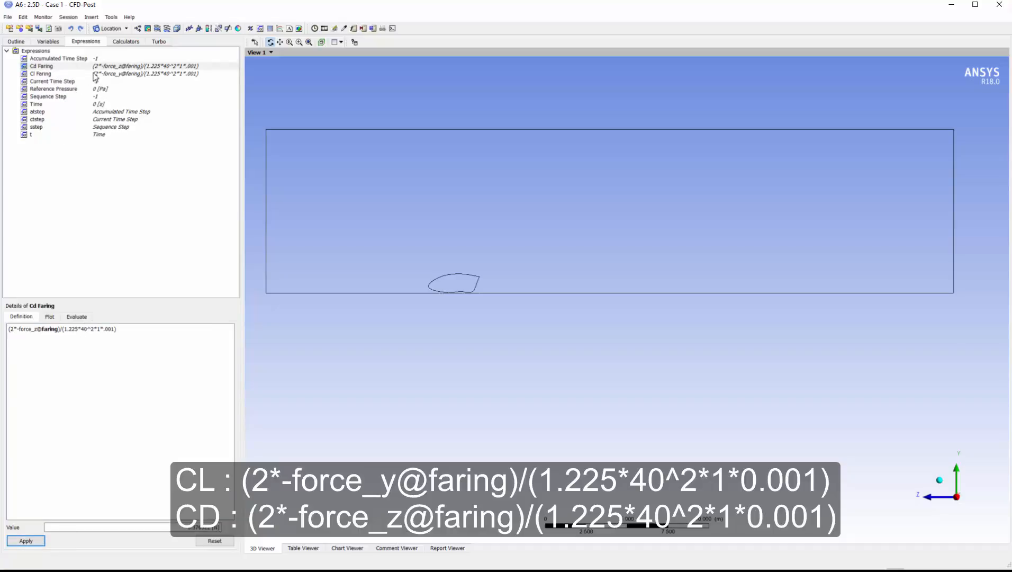
{"action": "right_click", "coordinate": [126, 65]}
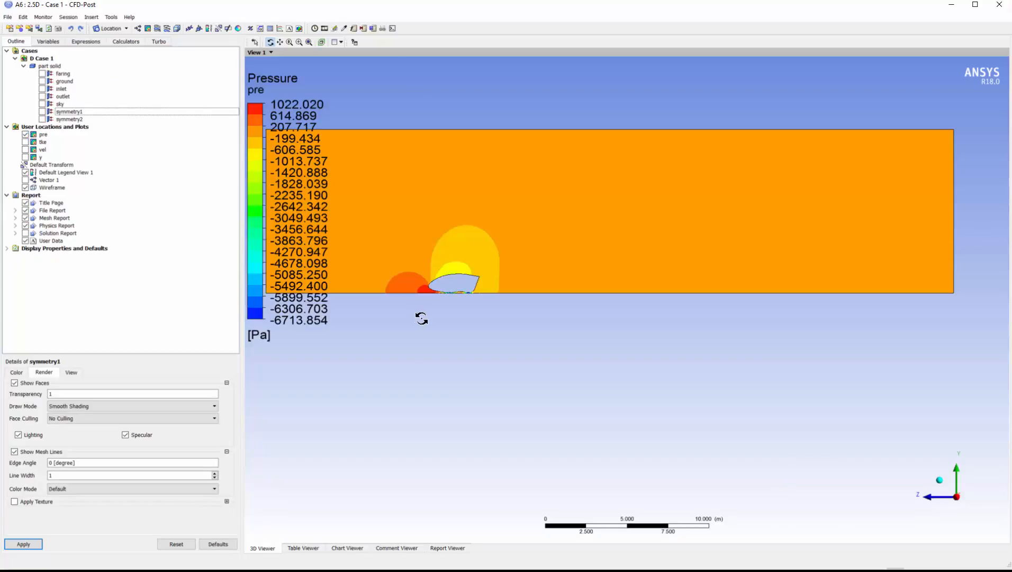
- Frame the pre pressure contour closely around the faring and insert it as a report figure with object copies
{"action": "middle_click_drag", "start_coordinate": [361, 306], "coordinate": [469, 295]}
{"action": "right_click_drag", "start_coordinate": [422, 197], "coordinate": [631, 337]}
{"action": "middle_click_drag", "start_coordinate": [638, 312], "coordinate": [638, 290], "text": "shift"}
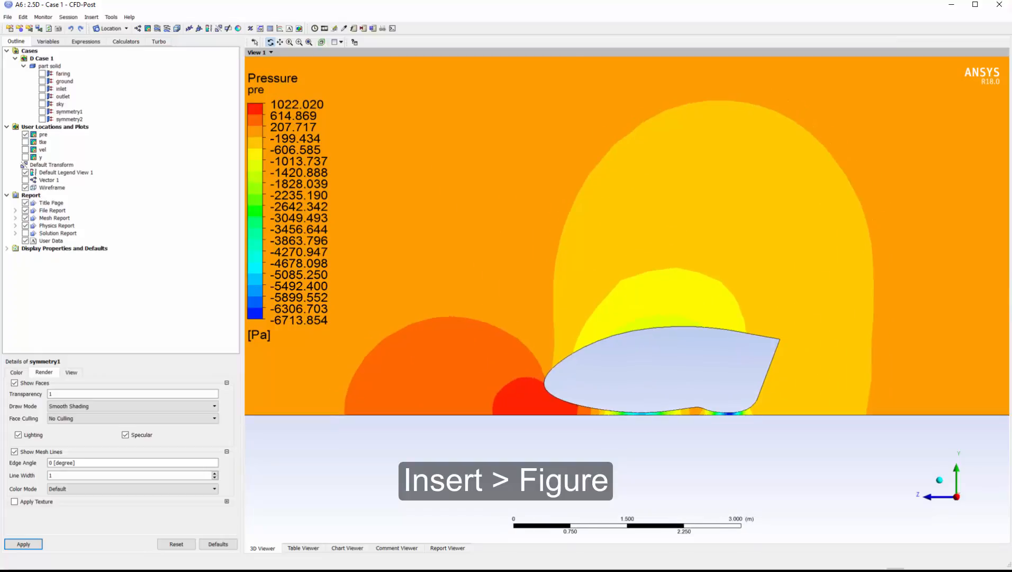
{"action": "left_click", "coordinate": [301, 29]}
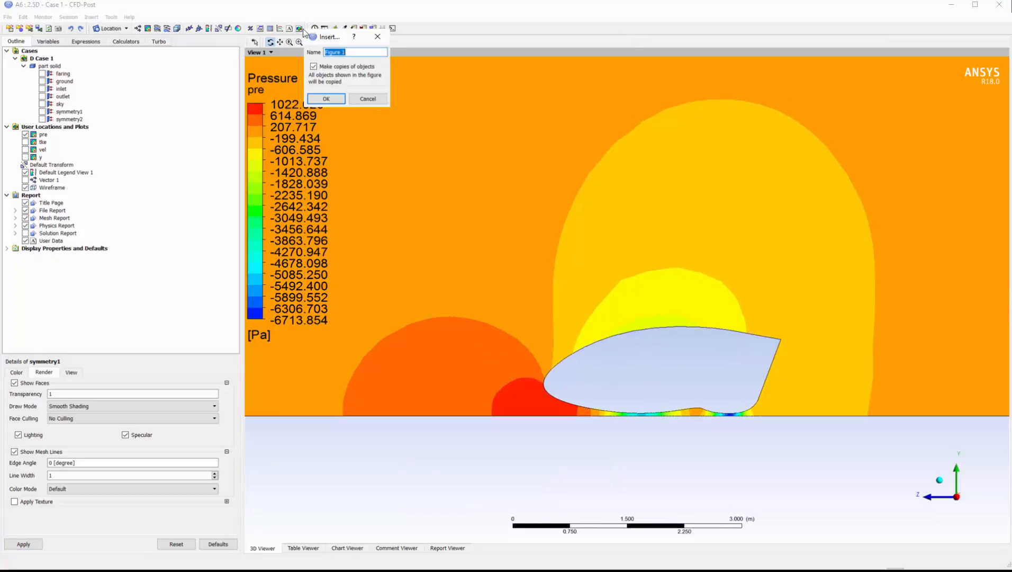
{"action": "left_click", "coordinate": [343, 99]}
- Replace the pre contour with tke, frame the wake through to the outlet, and insert the view as a report figure
{"action": "left_click", "coordinate": [25, 134]}
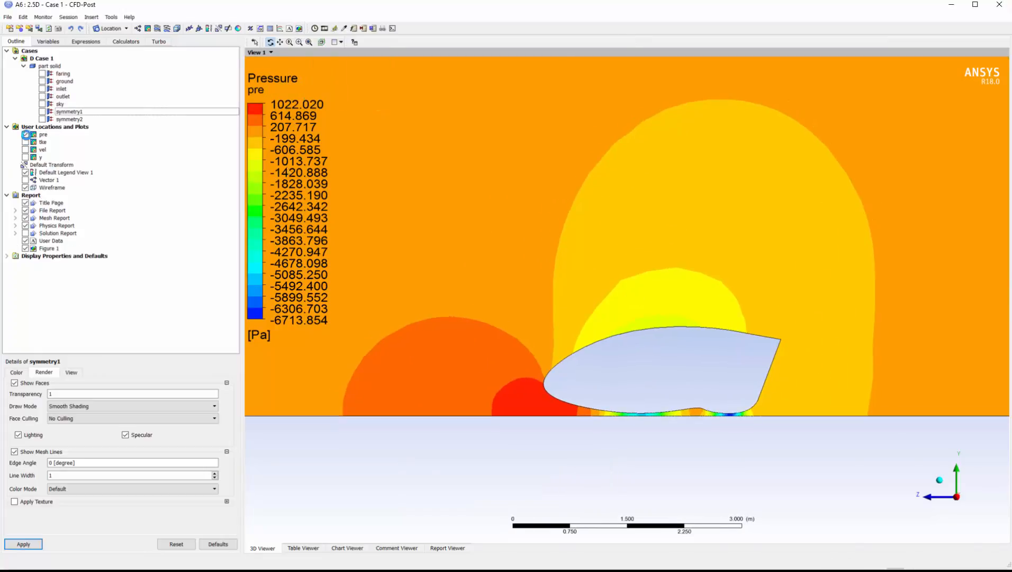
{"action": "left_click", "coordinate": [25, 142]}
{"action": "middle_click_drag", "start_coordinate": [636, 233], "coordinate": [555, 247], "text": "shift"}
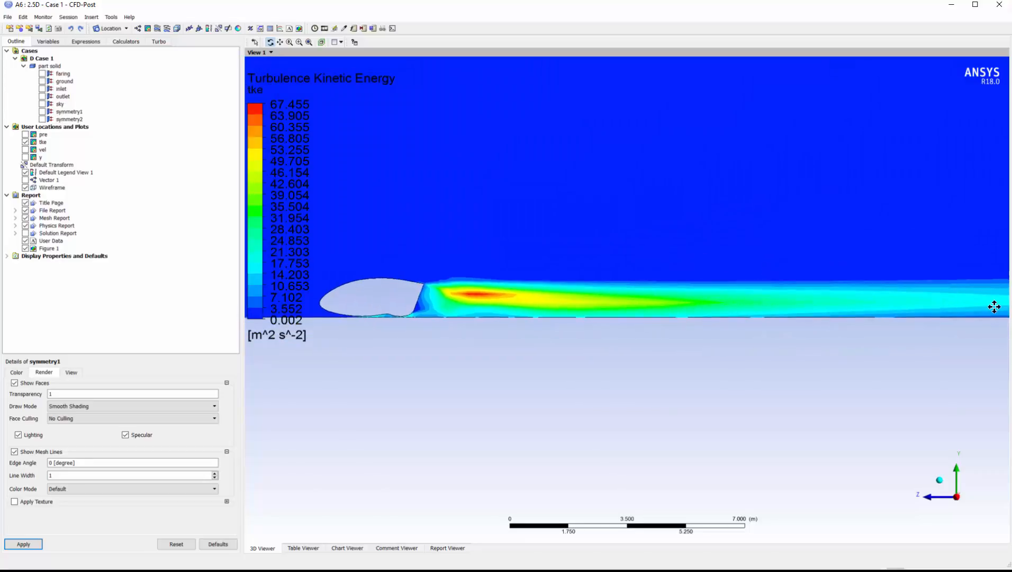
{"action": "middle_click_drag", "start_coordinate": [598, 216], "coordinate": [593, 272], "text": "shift"}
{"action": "middle_click_drag", "start_coordinate": [510, 223], "coordinate": [438, 223], "text": "ctrl"}
{"action": "left_click", "coordinate": [299, 29]}
{"action": "left_click", "coordinate": [342, 99]}
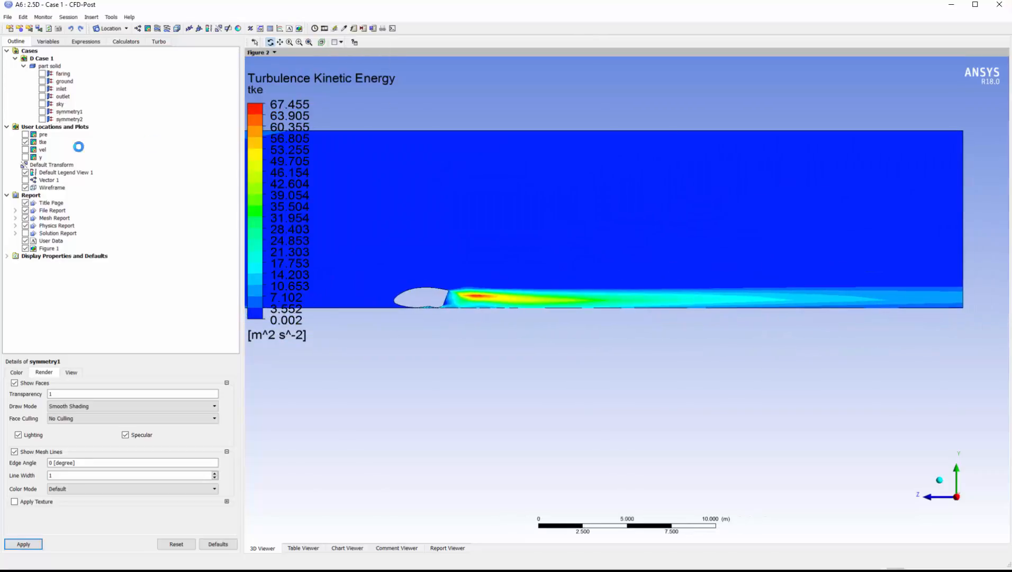
- Show the vel contour instead of tke and insert the view as a report figure with object copies
{"action": "left_click", "coordinate": [25, 142]}
{"action": "left_click", "coordinate": [25, 150]}
{"action": "middle_click_drag", "start_coordinate": [375, 238], "coordinate": [394, 236], "text": "ctrl"}
{"action": "left_click", "coordinate": [306, 30]}
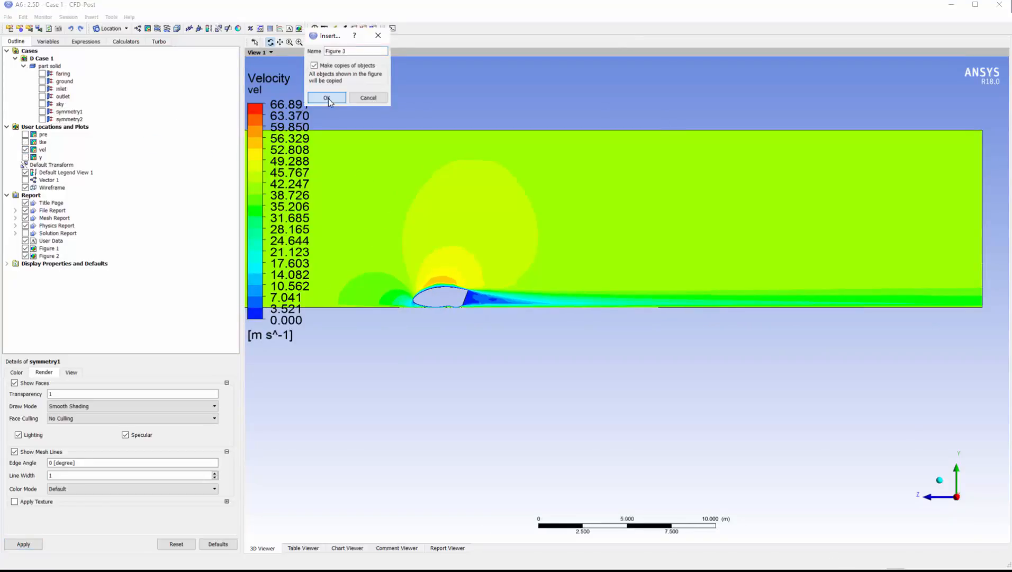
{"action": "left_click", "coordinate": [327, 96]}
- Show the y contour instead of vel in an isometric view and insert it as a report figure
{"action": "left_click", "coordinate": [25, 150]}
{"action": "left_click", "coordinate": [25, 157]}
{"action": "left_click", "coordinate": [940, 481]}
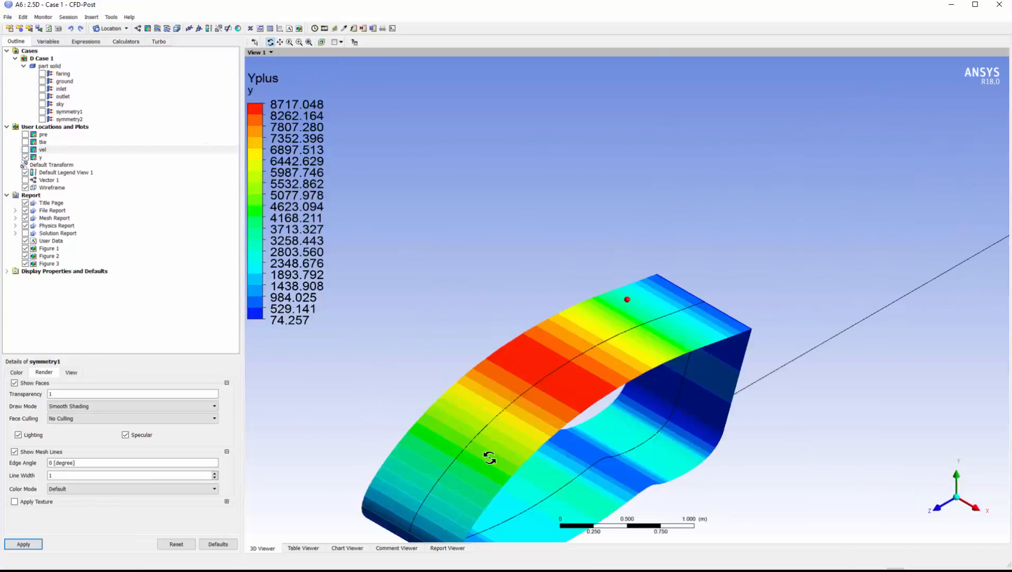
{"action": "left_click", "coordinate": [299, 28]}
{"action": "left_click", "coordinate": [328, 99]}
- Show the Vector 1 plot instead of y, viewed along the X axis near the faring, and insert it as a figure
{"action": "left_click", "coordinate": [26, 157]}
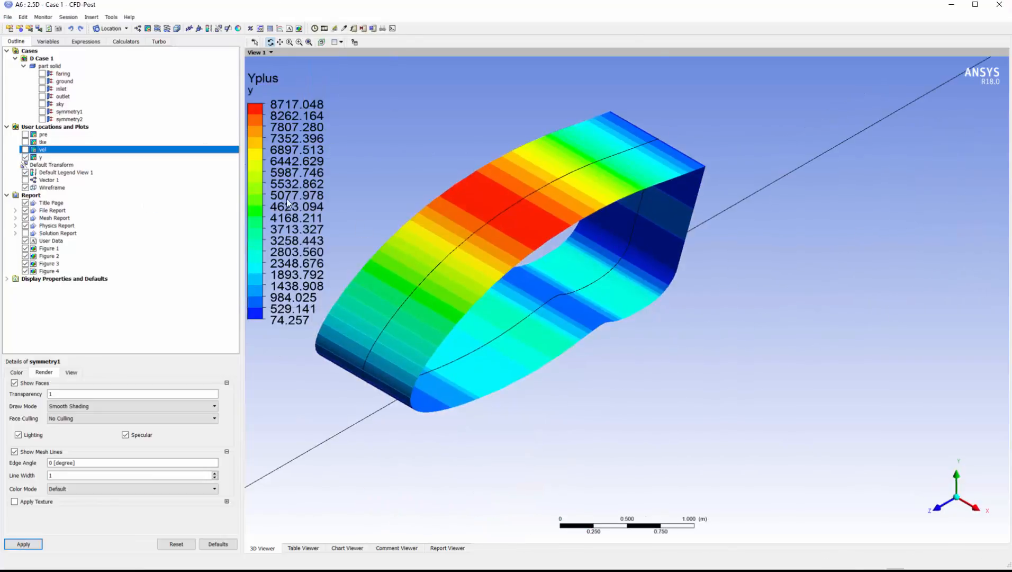
{"action": "left_click", "coordinate": [25, 180]}
{"action": "left_click", "coordinate": [974, 507]}
{"action": "left_click_drag", "start_coordinate": [496, 356], "coordinate": [438, 394]}
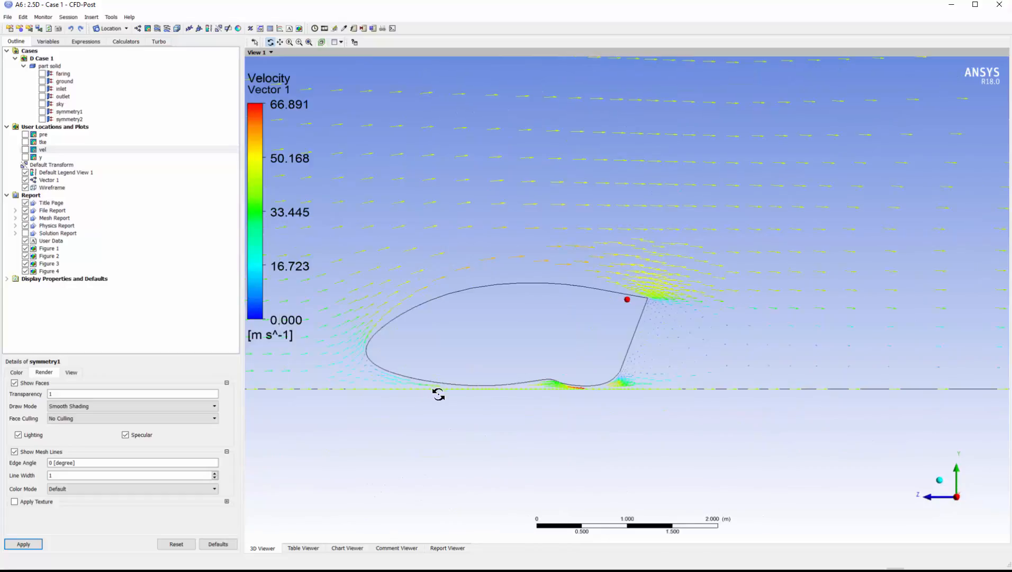
{"action": "left_click", "coordinate": [299, 29]}
{"action": "left_click", "coordinate": [327, 99]}
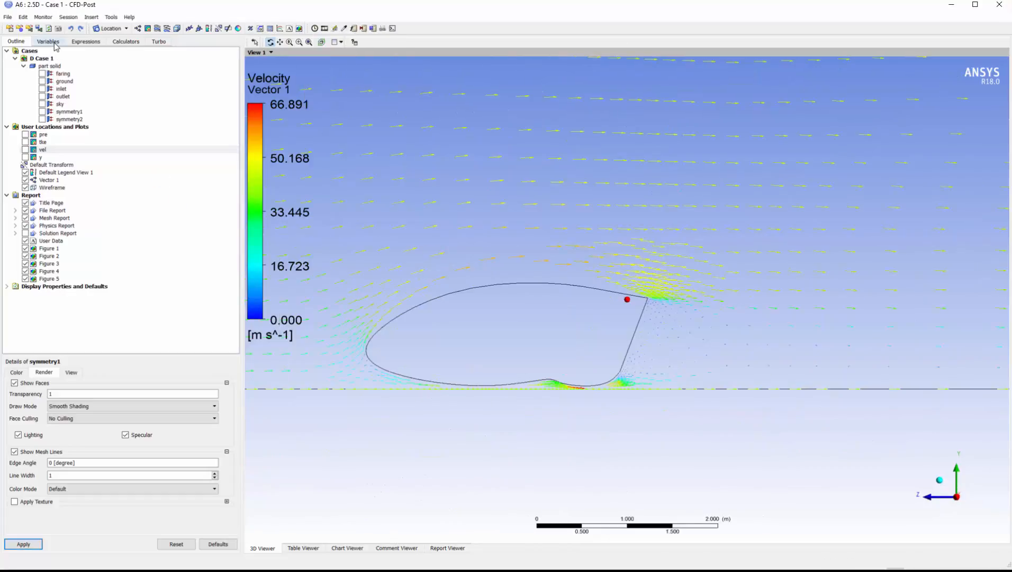
- Insert a new table with the labels Cl in cell A1 and Cd in cell A2
{"action": "left_click", "coordinate": [271, 31]}
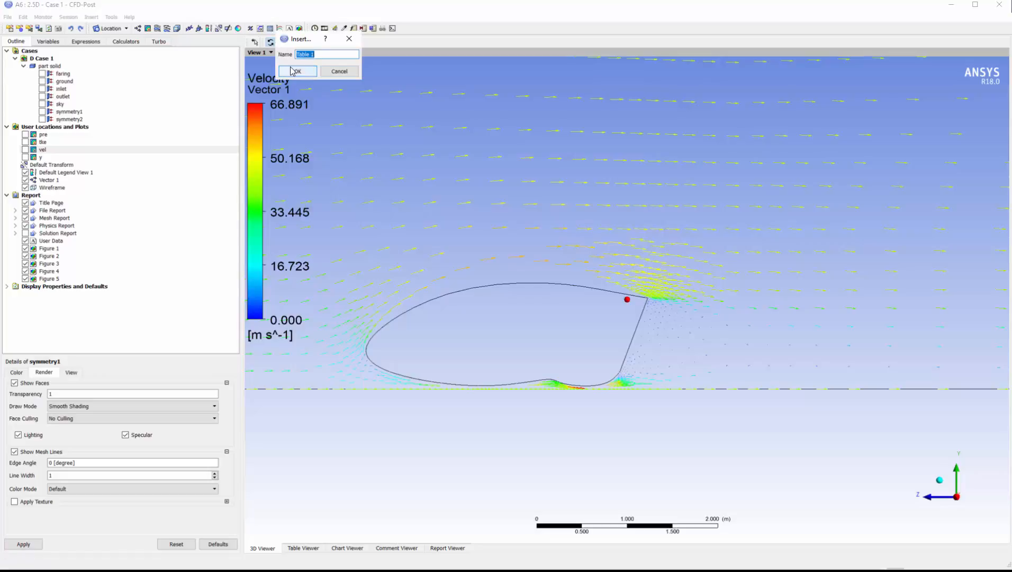
{"action": "left_click", "coordinate": [292, 72]}
{"action": "left_click", "coordinate": [302, 115]}
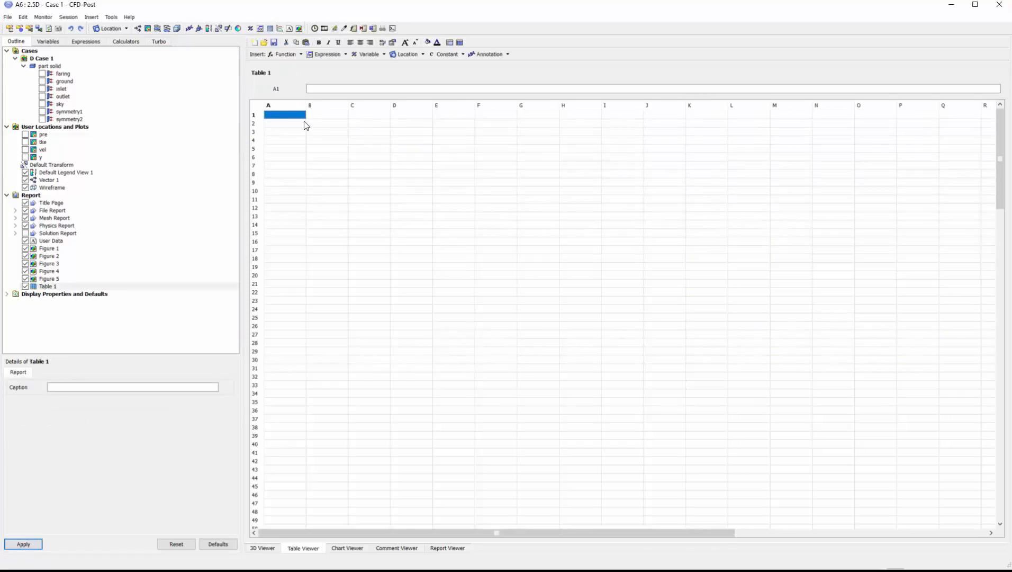
{"action": "type", "text": "Cl"}
{"action": "key", "text": "Return"}
{"action": "type", "text": "Cd"}
{"action": "key", "text": "Return"}
- Insert the Cl expression in cell B1 and the Cd Faring expression in cell B2 of Table 1
{"action": "key", "text": "Up"}
{"action": "key", "text": "Up"}
{"action": "key", "text": "Right"}
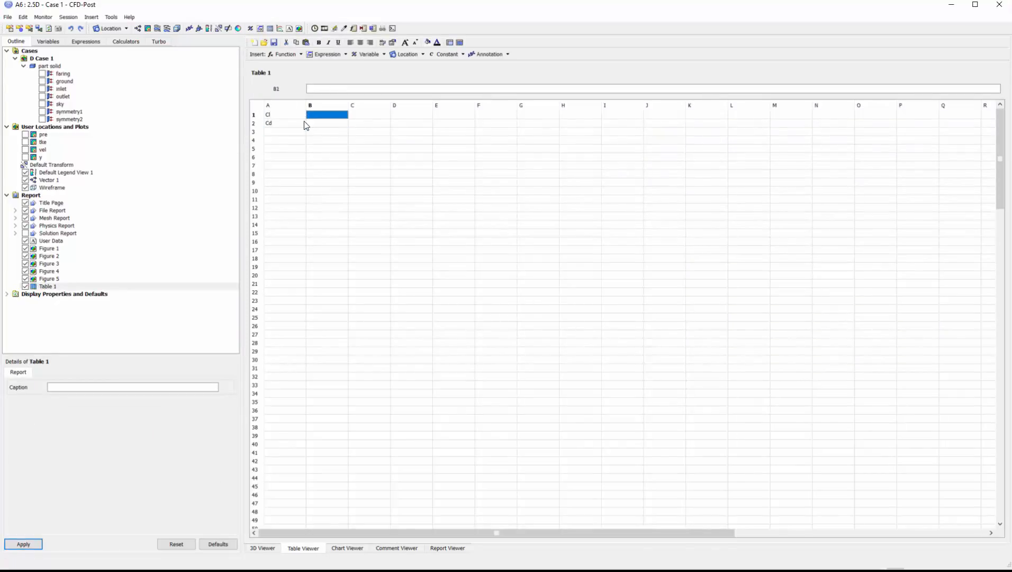
{"action": "left_click", "coordinate": [325, 54]}
{"action": "left_click", "coordinate": [333, 83]}
{"action": "left_click", "coordinate": [326, 54]}
{"action": "left_click", "coordinate": [354, 86]}
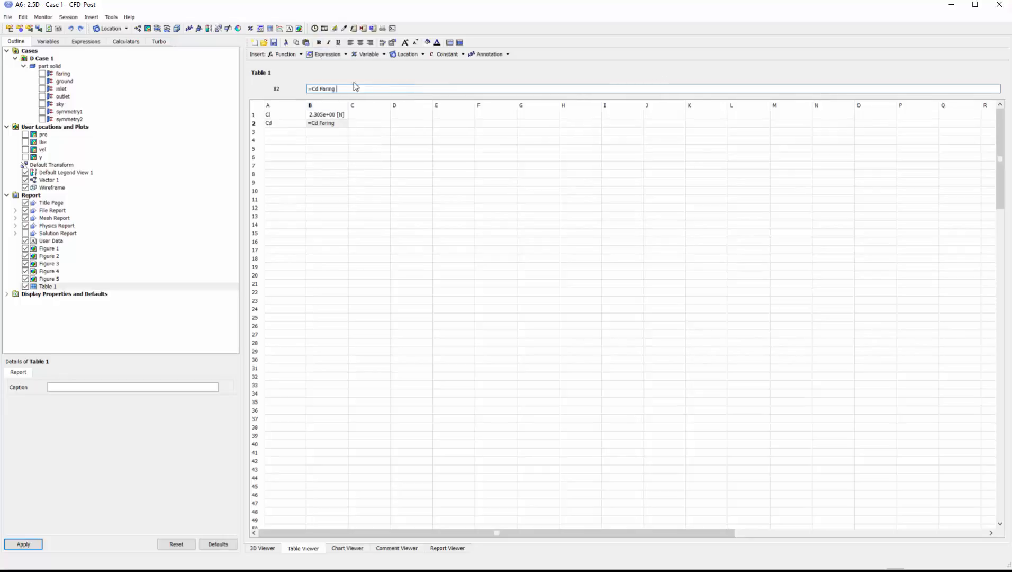
- Format cells B1 and B2 with fixed number notation instead of scientific
{"action": "left_click", "coordinate": [338, 124], "text": "shift"}
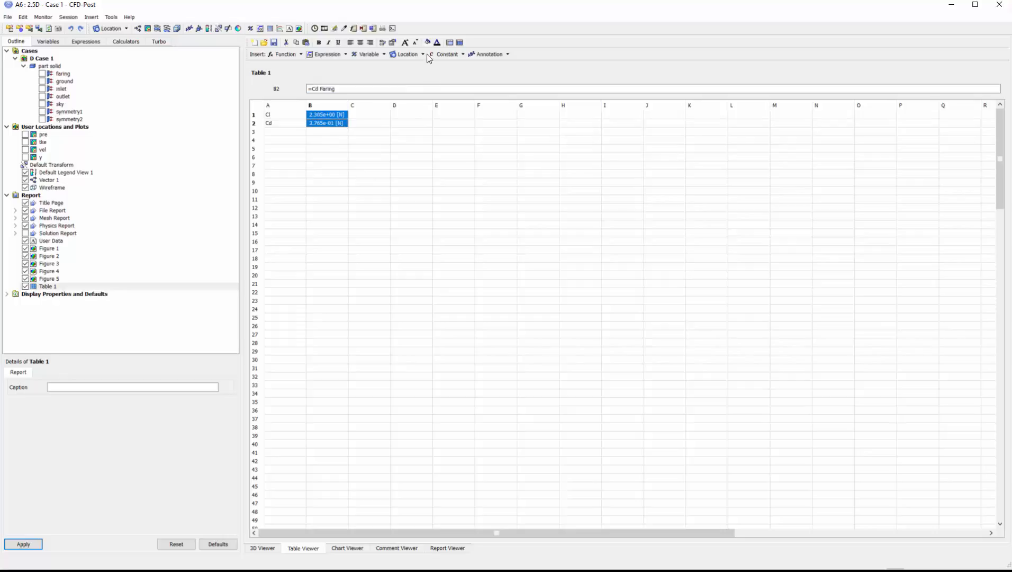
{"action": "left_click", "coordinate": [392, 42]}
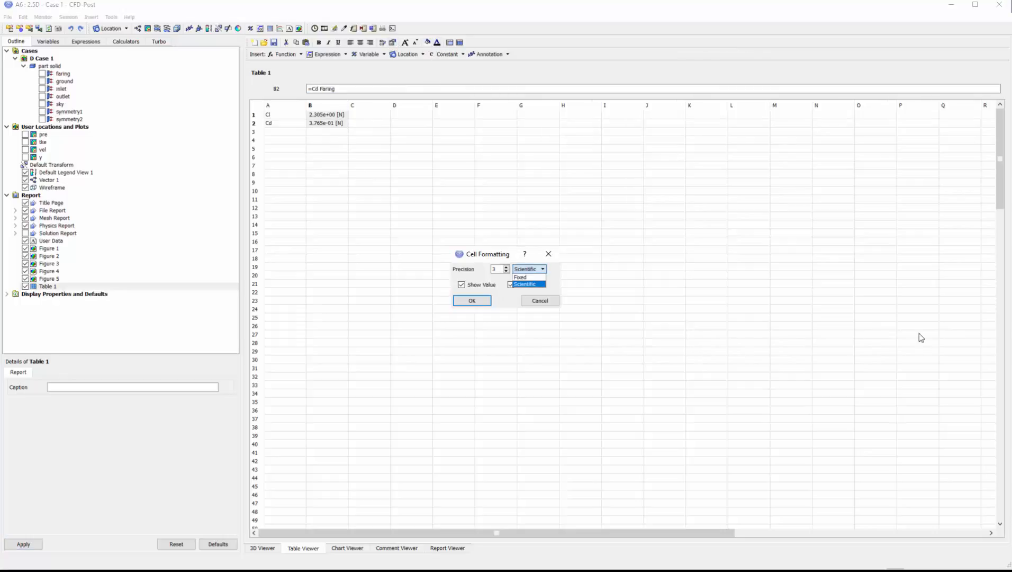
{"action": "left_click", "coordinate": [472, 301]}
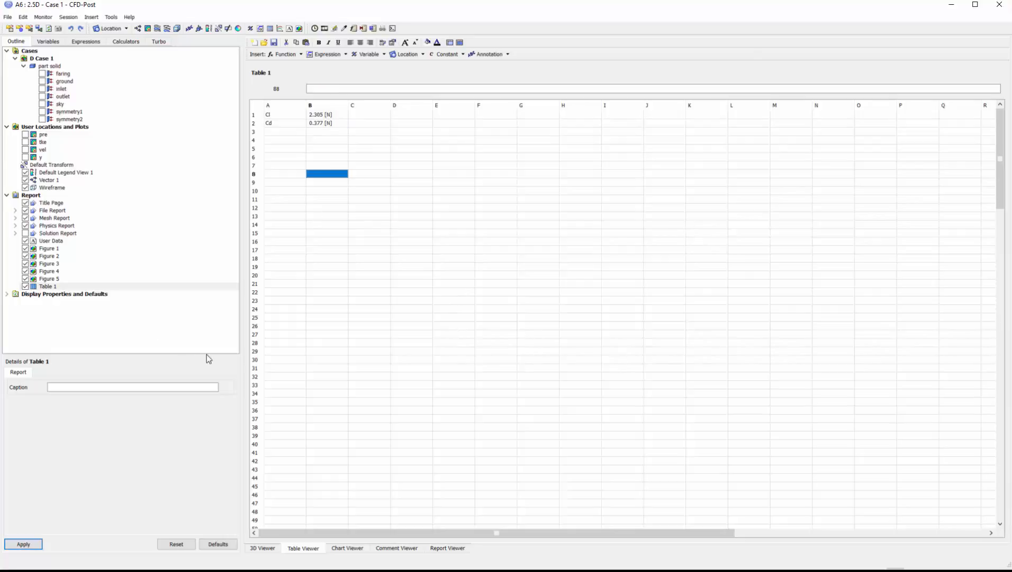
- Look through the generated report's figures and Cl/Cd table, and open the additional publishing options for the HTML report
{"action": "left_click", "coordinate": [448, 548]}
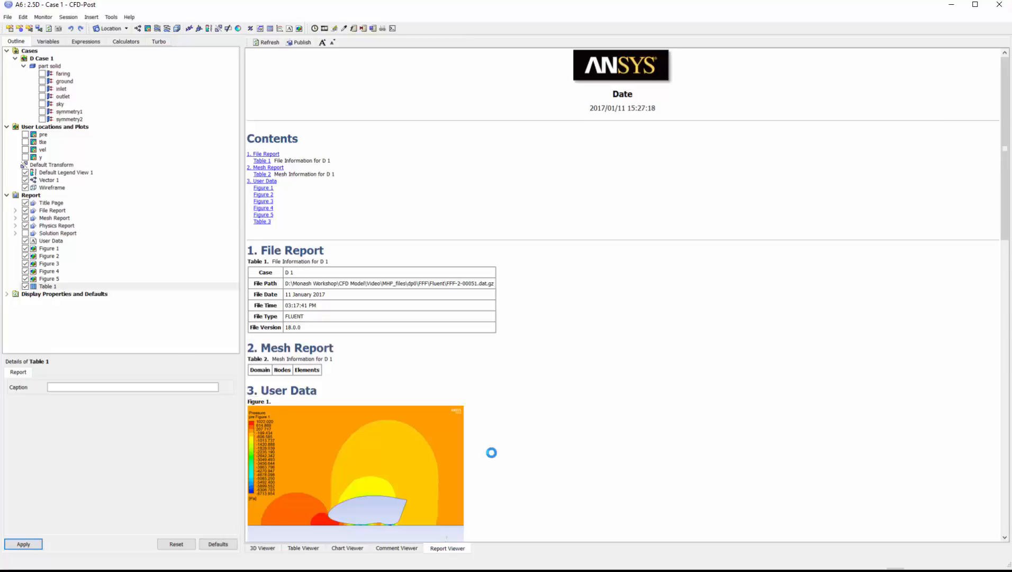
{"action": "scroll", "coordinate": [639, 273], "scroll_direction": "down", "scroll_amount": 4}
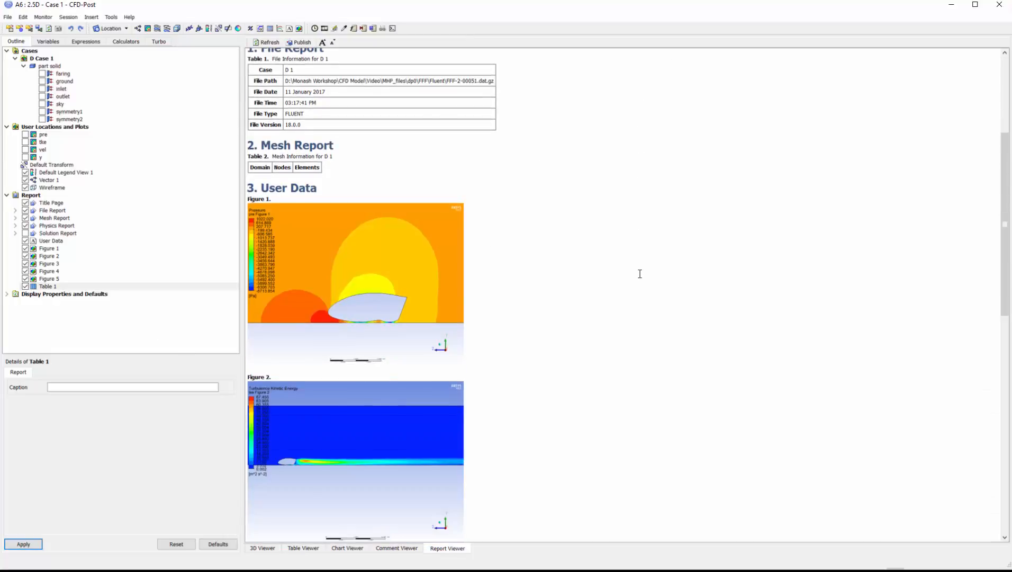
{"action": "scroll", "coordinate": [639, 274], "scroll_direction": "down", "scroll_amount": 10}
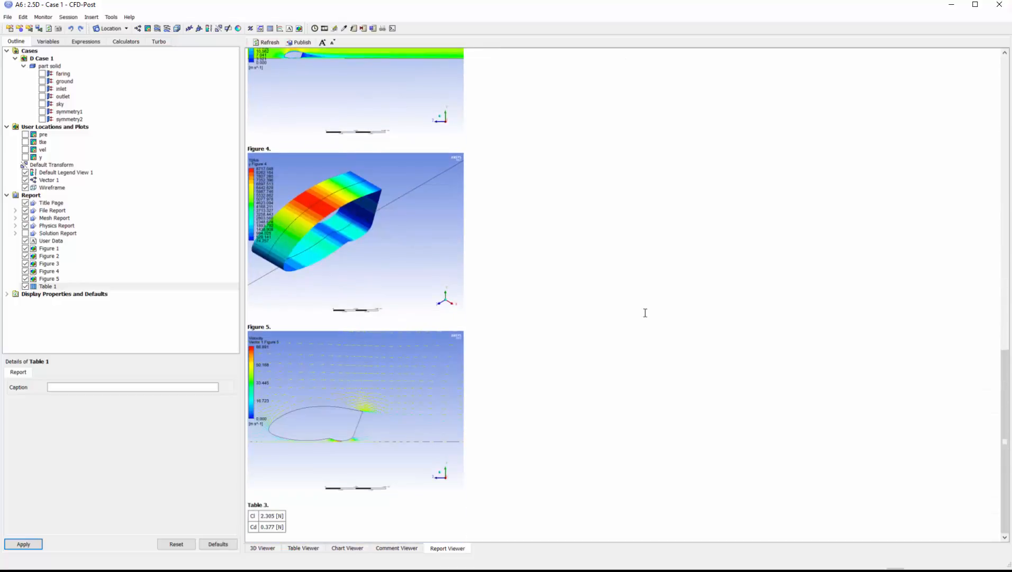
{"action": "scroll", "coordinate": [645, 311], "scroll_direction": "up", "scroll_amount": 13}
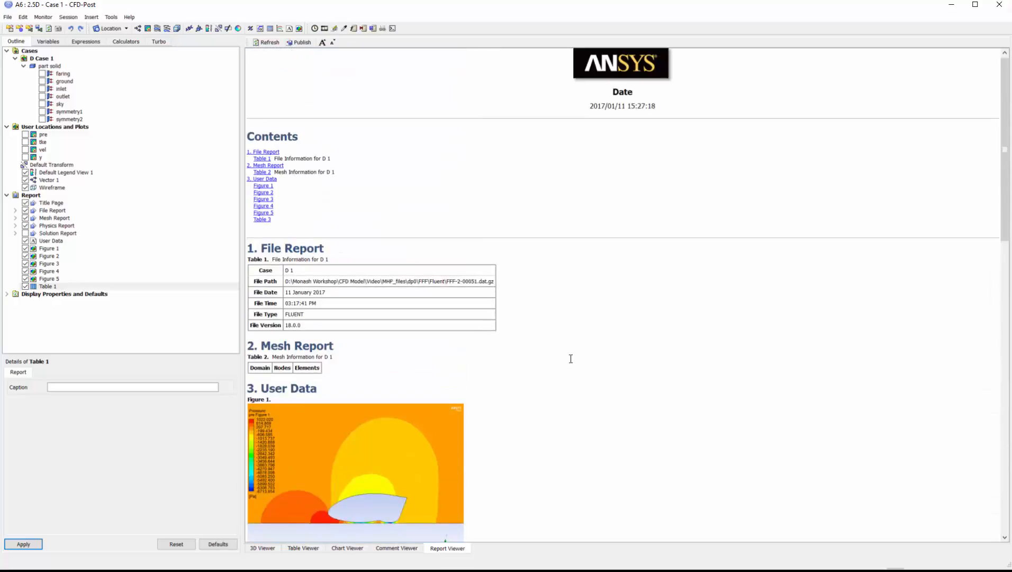
{"action": "left_click", "coordinate": [300, 44]}
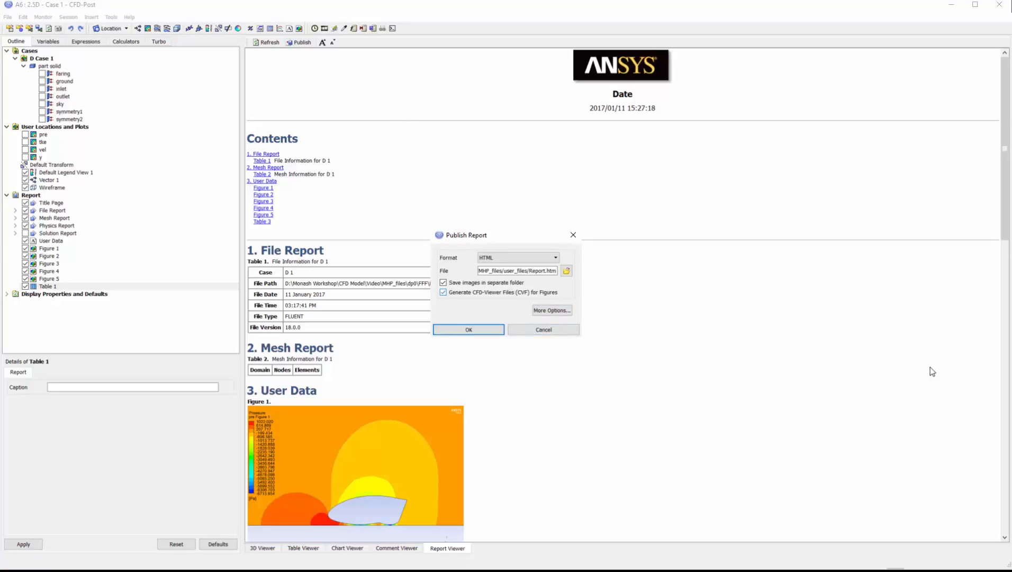
{"action": "left_click", "coordinate": [555, 310]}
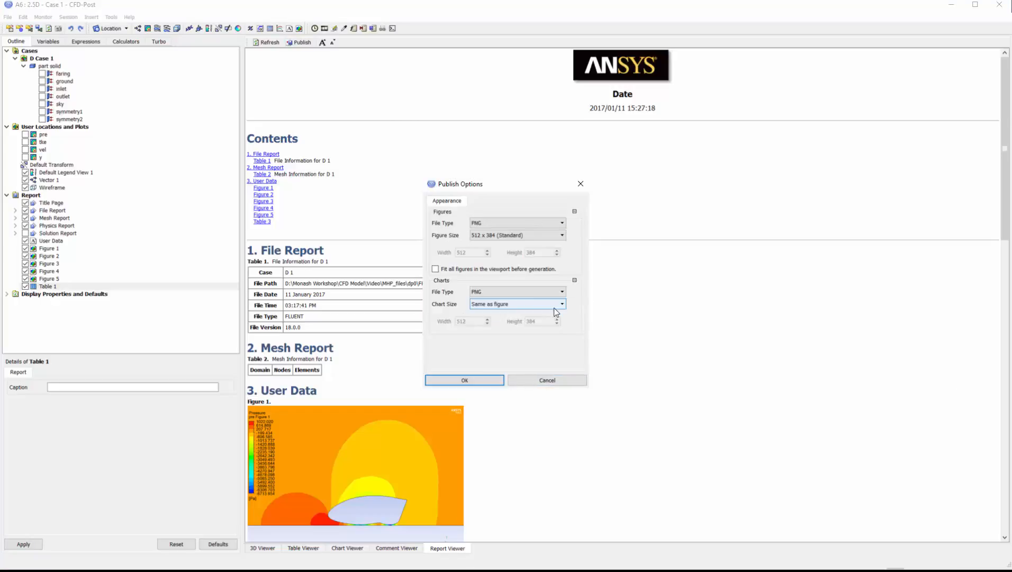